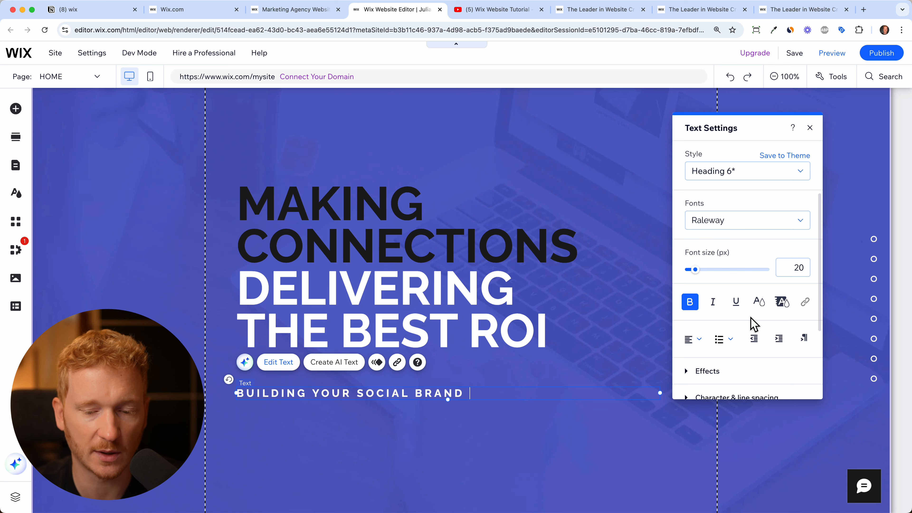
# - Reposition the main heading slightly lower in the welcome section, keeping its left edge aligned with the tagline
pyautogui.scroll(2, 754, 322)
pyautogui.scroll(-2, 772, 318)
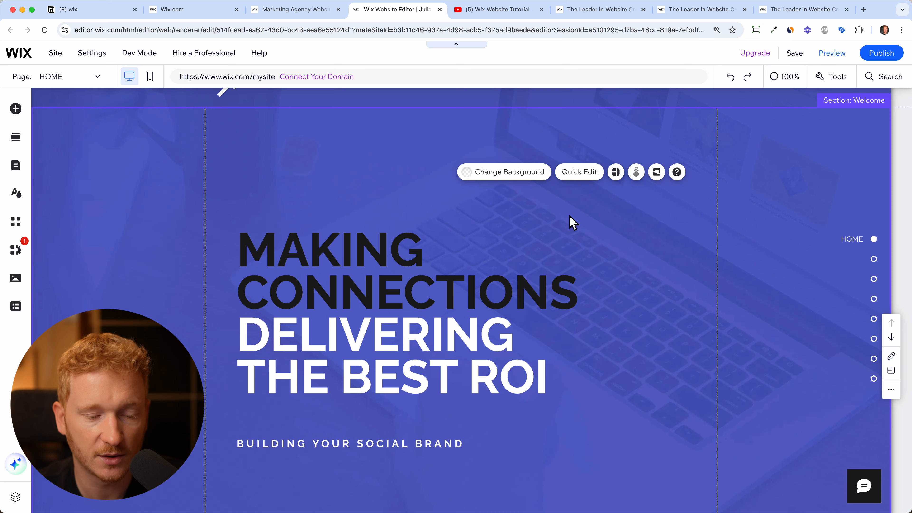
pyautogui.click(369, 283)
pyautogui.moveTo(371, 283)
pyautogui.mouseDown()
pyautogui.moveTo(489, 230)
pyautogui.moveTo(312, 201)
pyautogui.moveTo(575, 277)
pyautogui.moveTo(377, 254)
pyautogui.moveTo(362, 229)
pyautogui.moveTo(348, 253)
pyautogui.moveTo(383, 259)
pyautogui.moveTo(358, 260)
pyautogui.moveTo(373, 255)
pyautogui.moveTo(364, 267)
pyautogui.moveTo(374, 198)
pyautogui.moveTo(365, 299)
pyautogui.moveTo(350, 300)
pyautogui.moveTo(378, 300)
pyautogui.moveTo(338, 287)
pyautogui.moveTo(290, 291)
pyautogui.mouseUp()
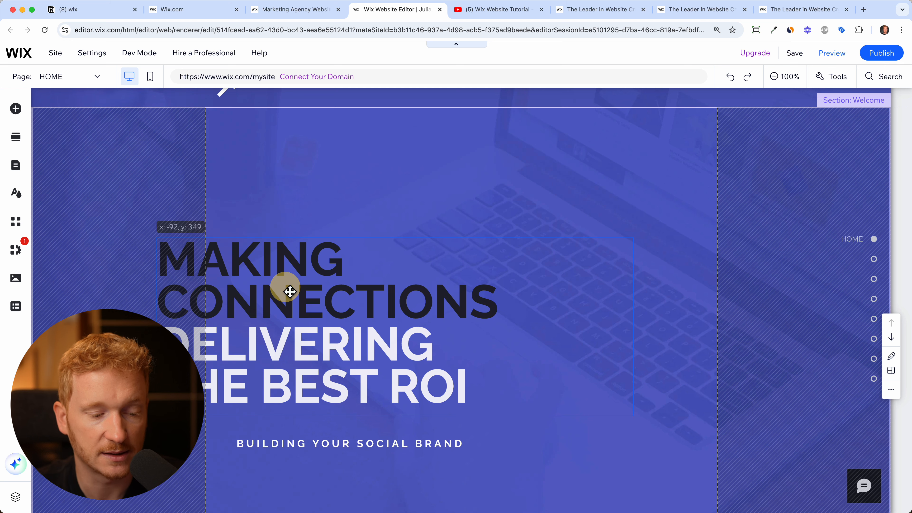
pyautogui.moveTo(290, 292); pyautogui.dragTo(366, 298)
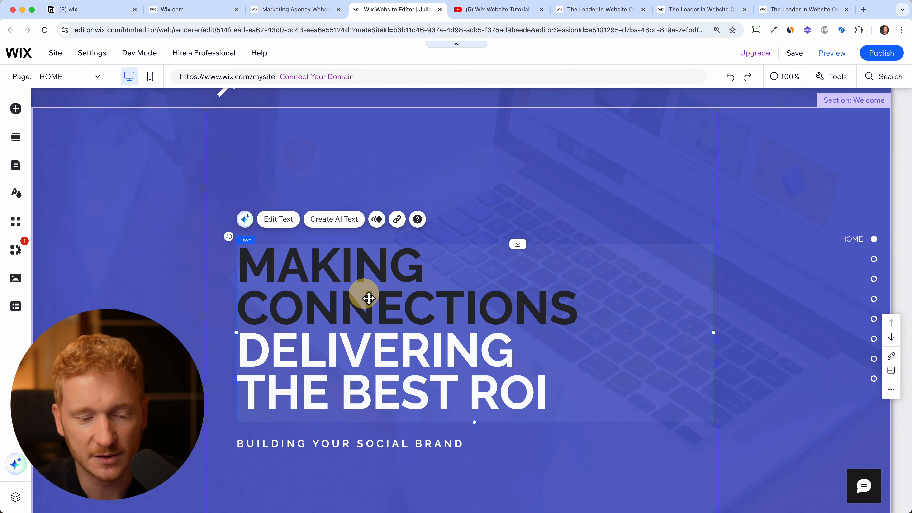
# - Move the heading and the "Building your social brand" tagline higher in the welcome section, leaving free space below them
pyautogui.click(537, 182)
pyautogui.moveTo(430, 334); pyautogui.dragTo(429, 230)
pyautogui.moveTo(398, 443); pyautogui.dragTo(401, 333)
pyautogui.scroll(-4, 451, 403)
pyautogui.click(546, 362)
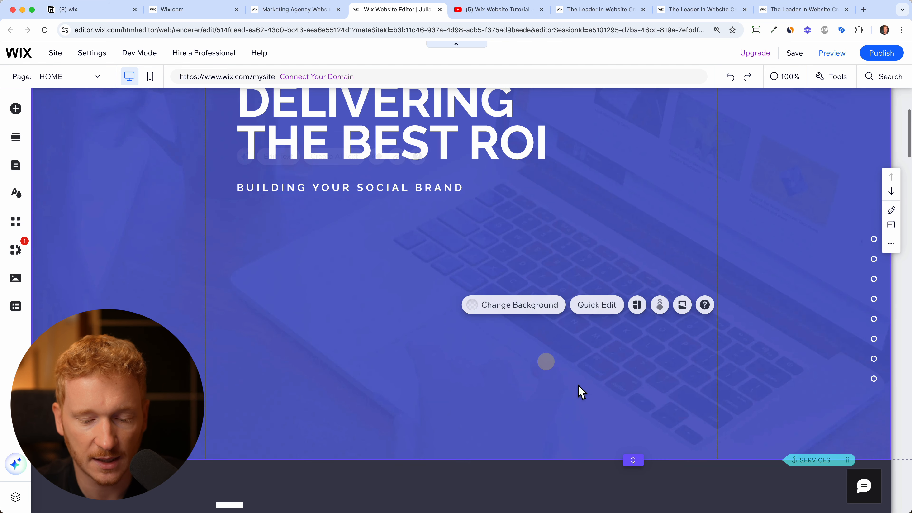
# - Add a black themed button below the tagline and label it "Contact us"
pyautogui.scroll(3, 575, 354)
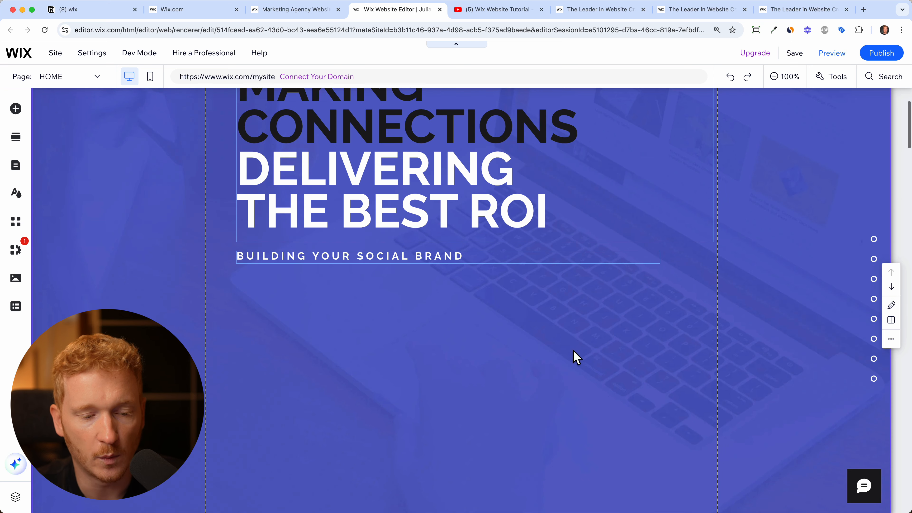
pyautogui.click(15, 108)
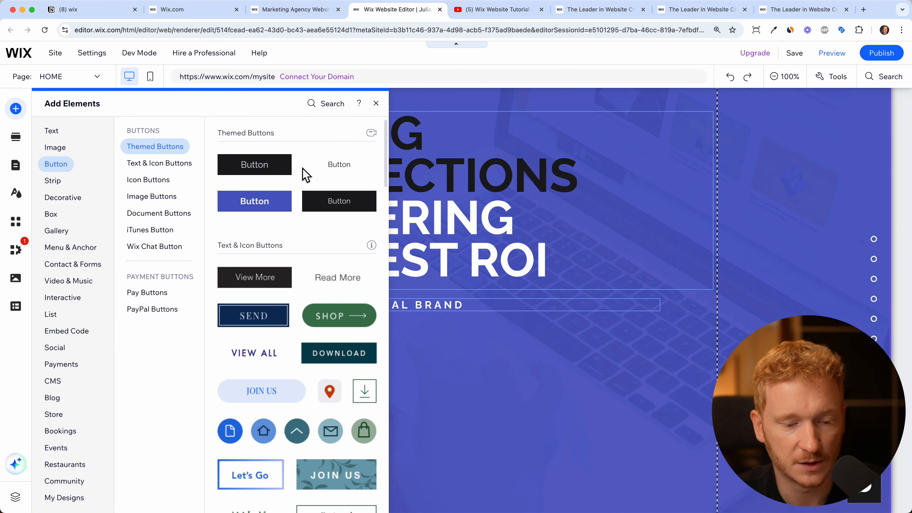
pyautogui.moveTo(334, 205); pyautogui.dragTo(334, 350)
pyautogui.click(276, 310)
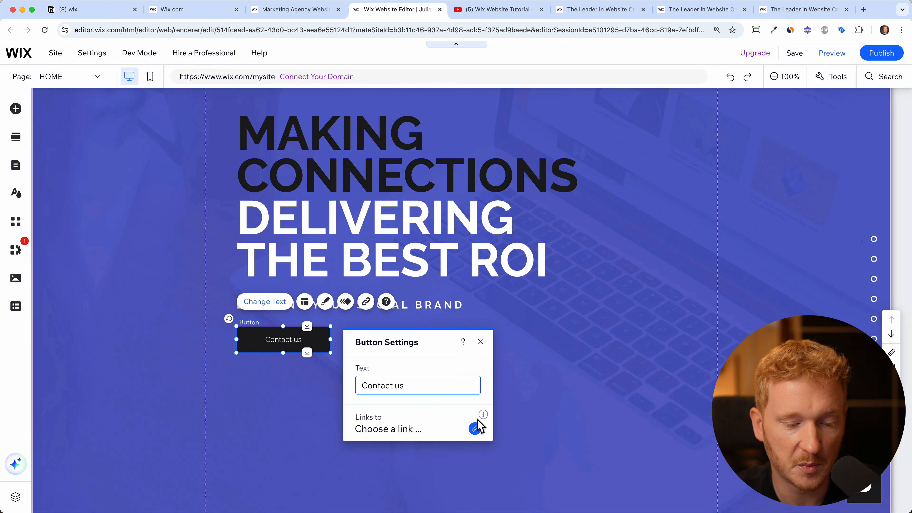
# - Examine the link types and the list of pages the Contact us button can link to, without assigning a link
pyautogui.click(482, 435)
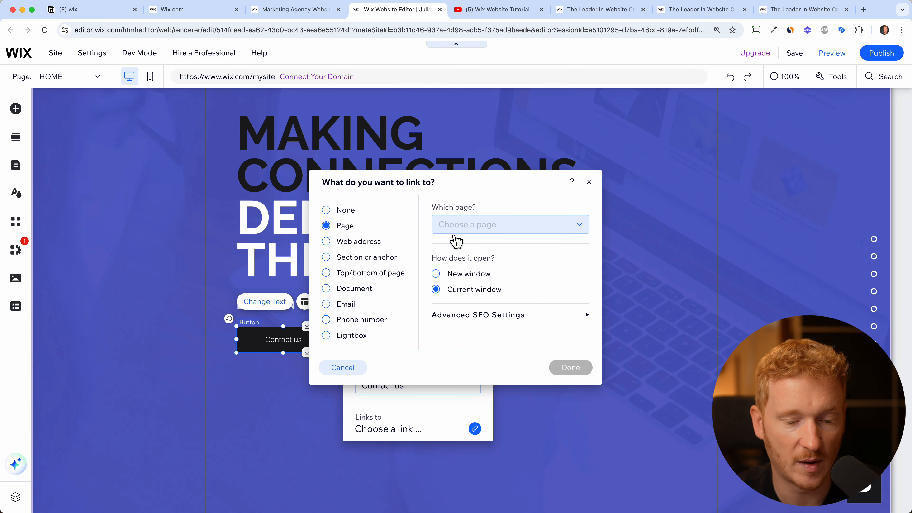
pyautogui.click(451, 232)
pyautogui.scroll(-5, 525, 304)
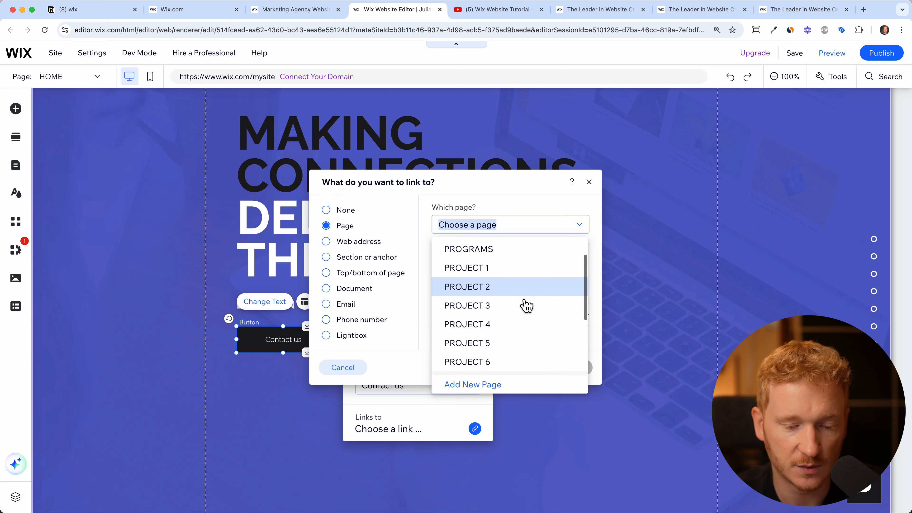
pyautogui.scroll(5, 525, 306)
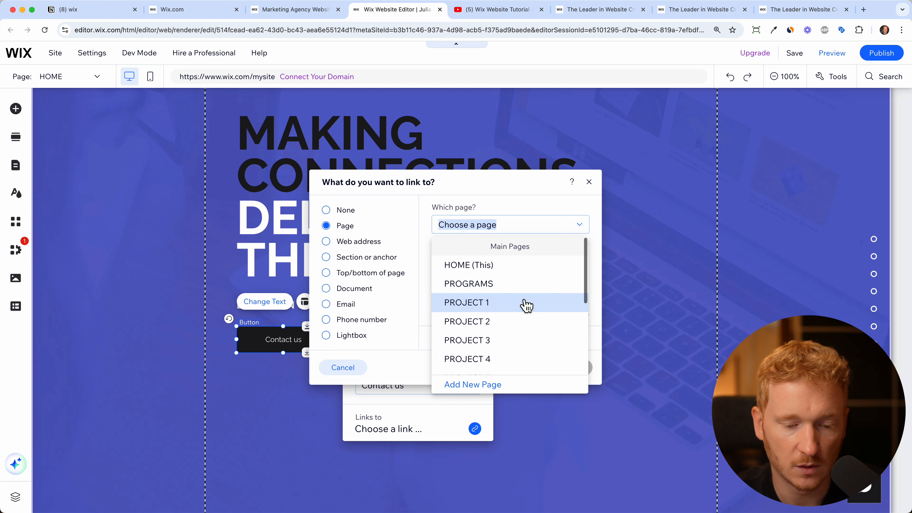
pyautogui.scroll(-4, 524, 311)
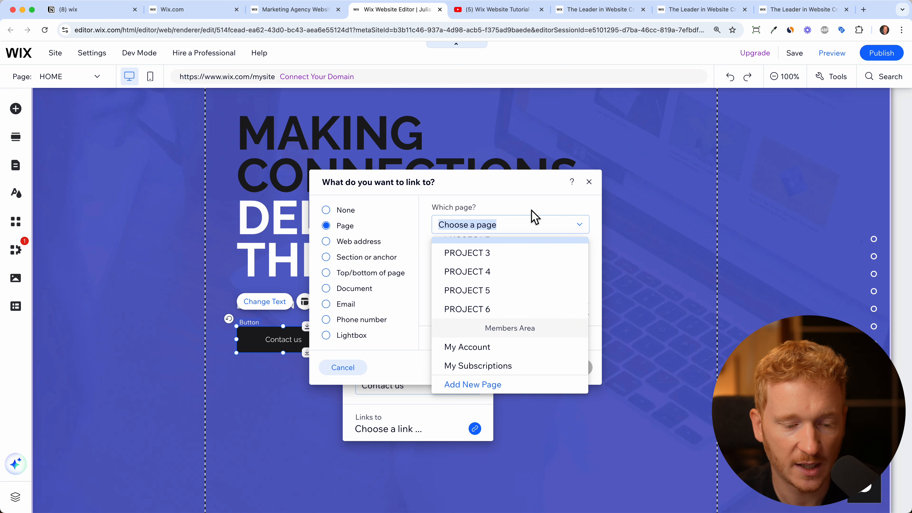
pyautogui.click(591, 184)
pyautogui.click(593, 184)
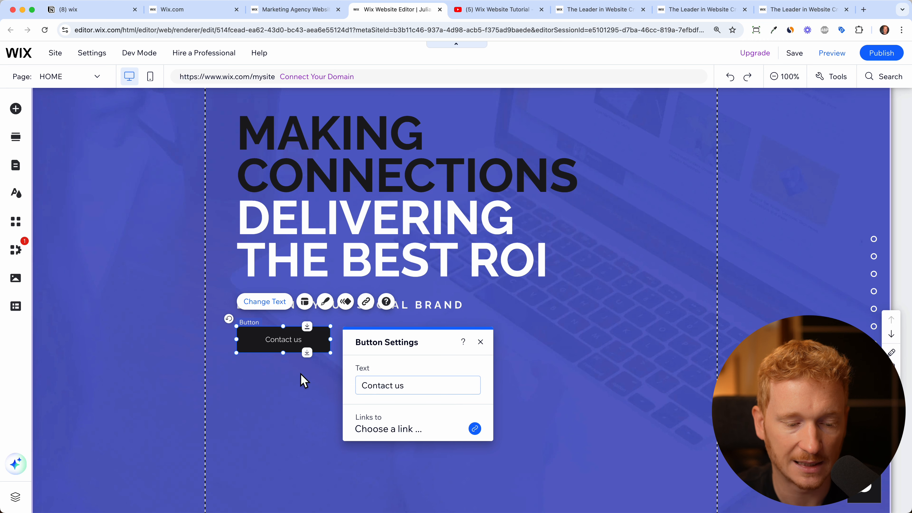
pyautogui.click(591, 340)
# - Add a YouTube video player to the welcome section, below the Contact us button
pyautogui.scroll(-6, 591, 340)
pyautogui.scroll(3, 572, 286)
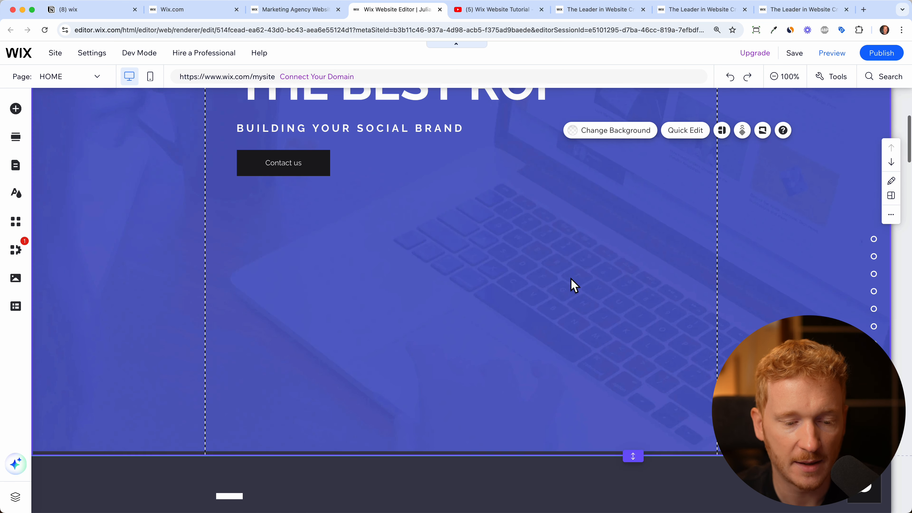
pyautogui.click(25, 119)
pyautogui.click(71, 247)
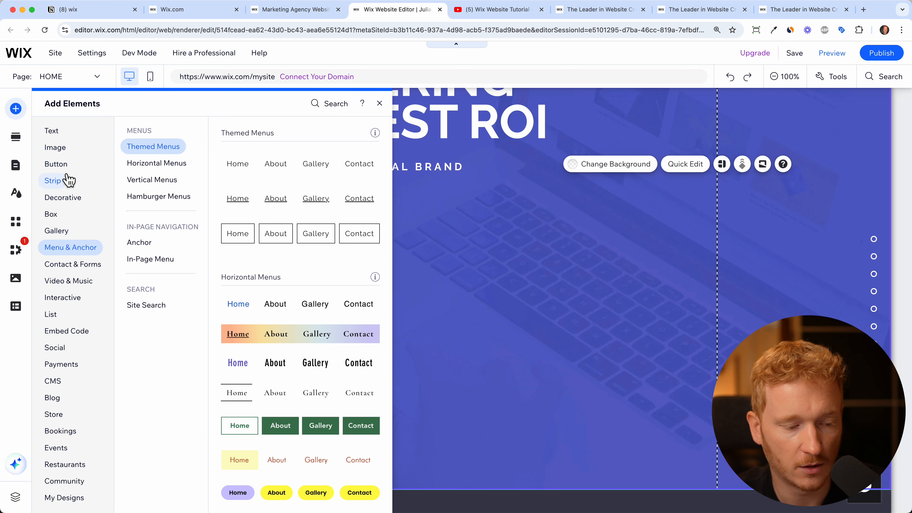
pyautogui.click(73, 284)
pyautogui.moveTo(298, 309); pyautogui.dragTo(378, 300)
pyautogui.moveTo(493, 387); pyautogui.dragTo(619, 408)
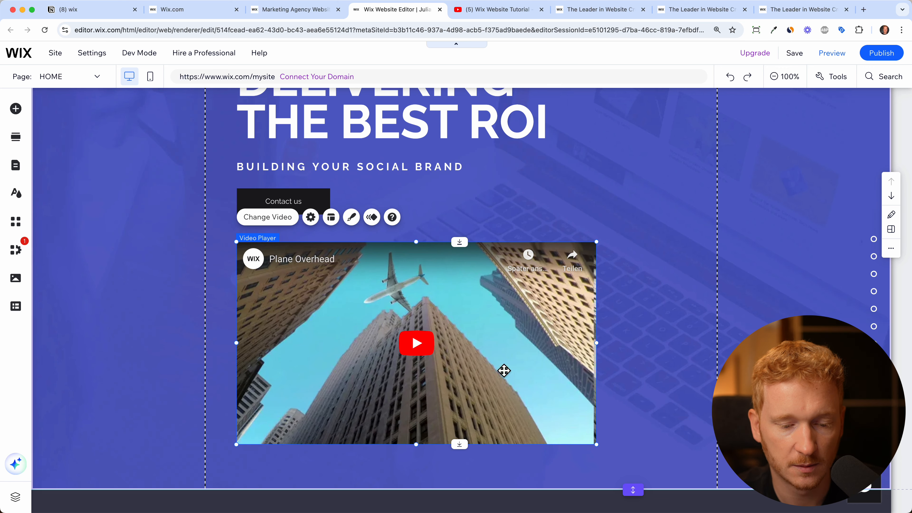
# - Copy the web address of the "Wix Website Tutorial" video from YouTube and set it as the video player's source in the Wix editor
pyautogui.click(268, 217)
pyautogui.click(497, 9)
pyautogui.click(362, 30)
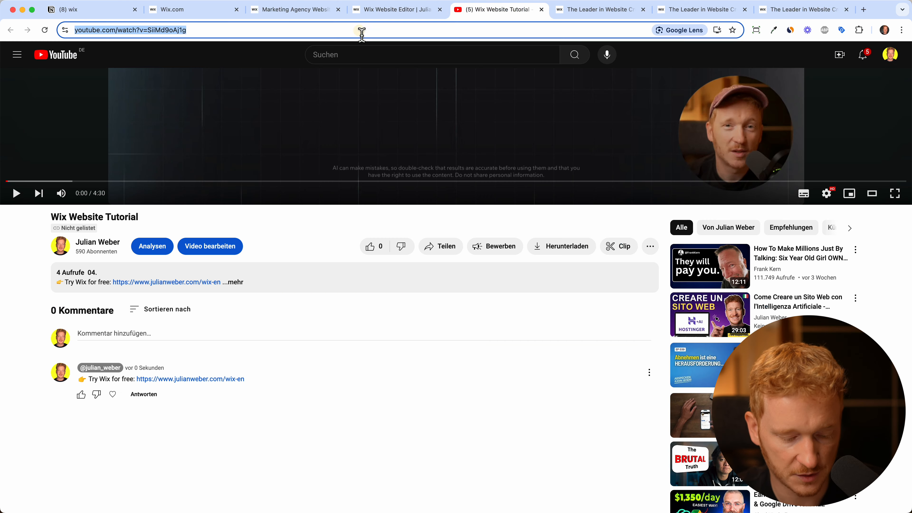
pyautogui.click(395, 9)
pyautogui.click(714, 382)
pyautogui.press('super+v')
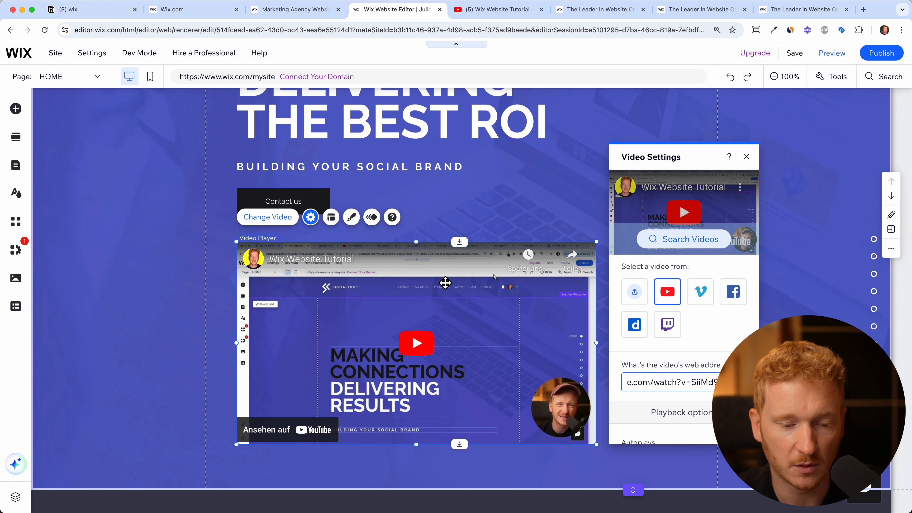
# - Shift the video player toward the page centre beneath the Contact us button and check the welcome section's layout
pyautogui.click(538, 196)
pyautogui.moveTo(484, 342); pyautogui.dragTo(517, 344)
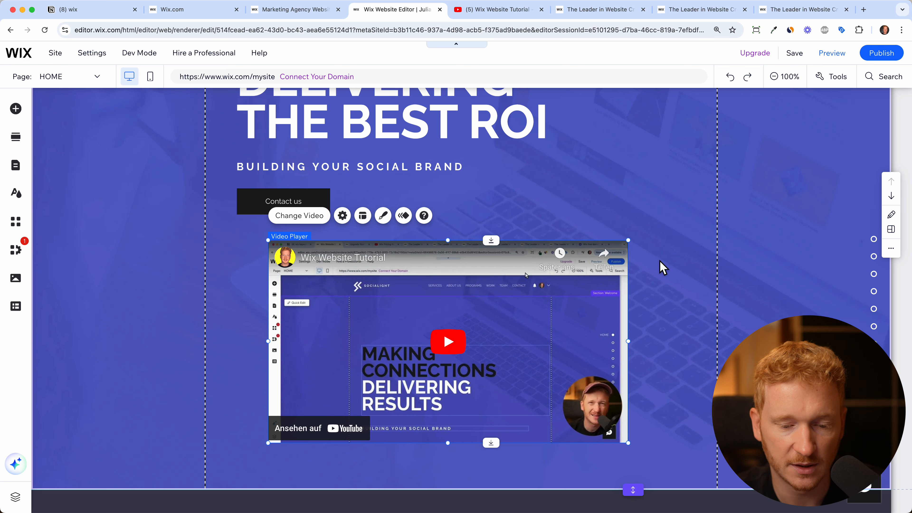
pyautogui.scroll(5, 663, 268)
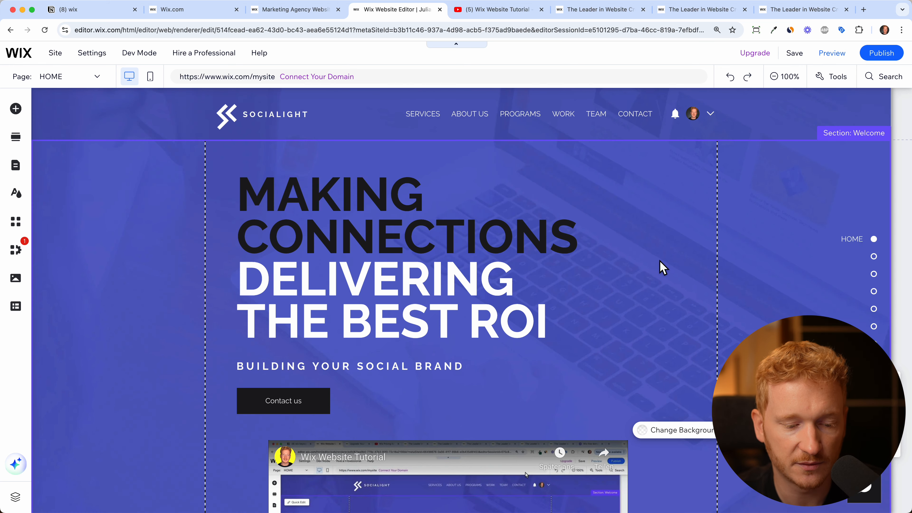
pyautogui.scroll(-4, 474, 423)
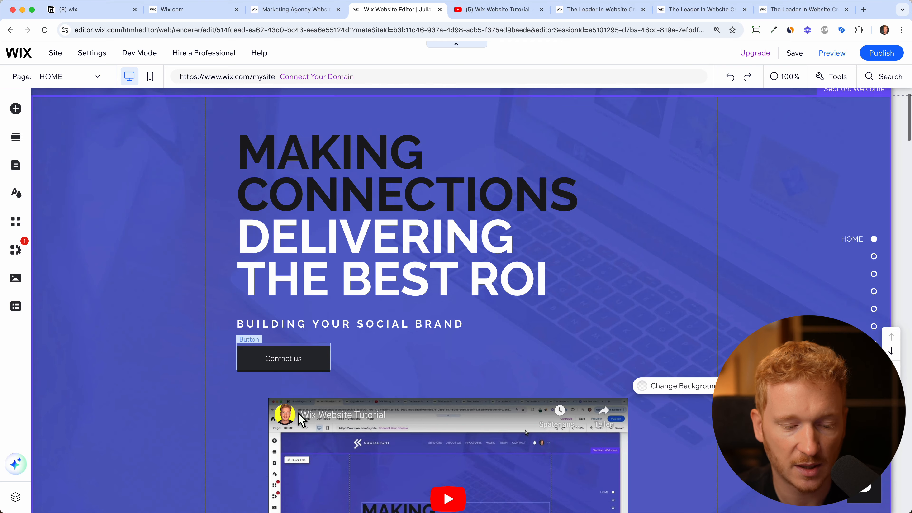
pyautogui.scroll(4, 479, 402)
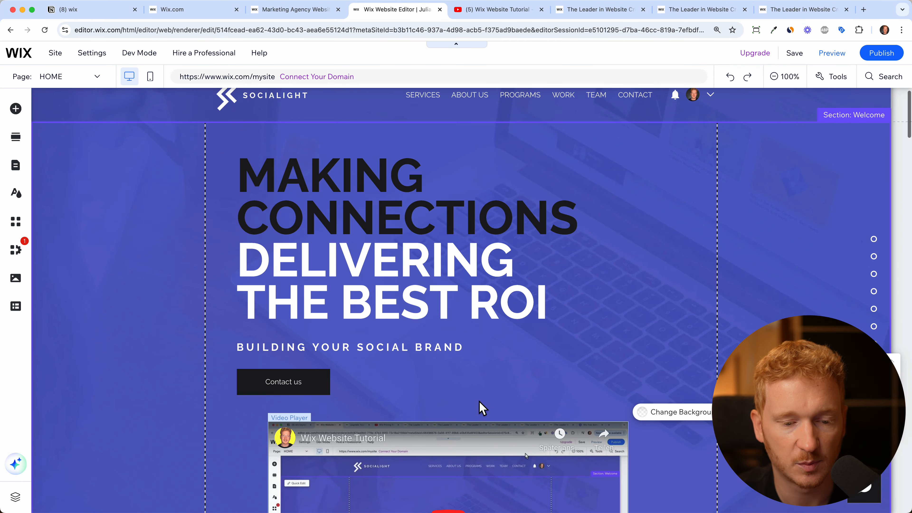
pyautogui.scroll(-1, 481, 408)
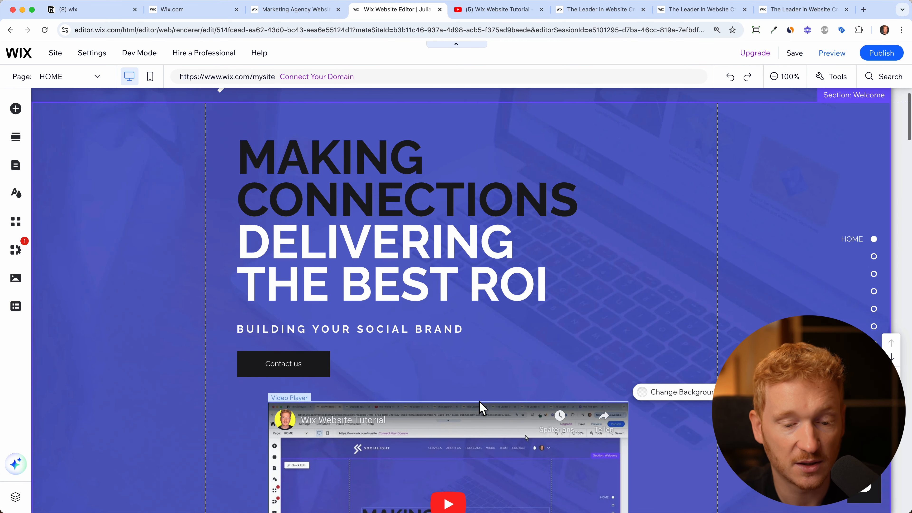
# - Review the home page's sections at 50% zoom, from services through work to clients
pyautogui.click(786, 77)
pyautogui.scroll(-1, 731, 265)
pyautogui.scroll(-3, 732, 265)
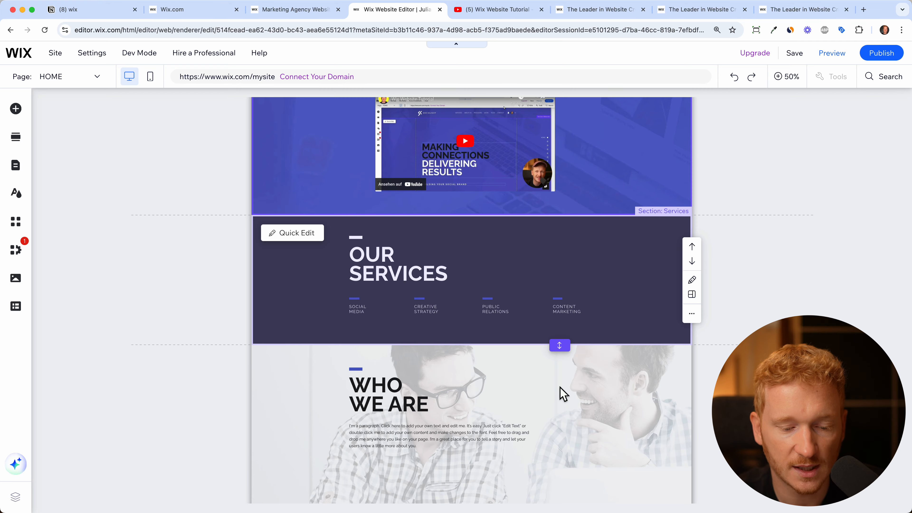
pyautogui.scroll(-8, 563, 394)
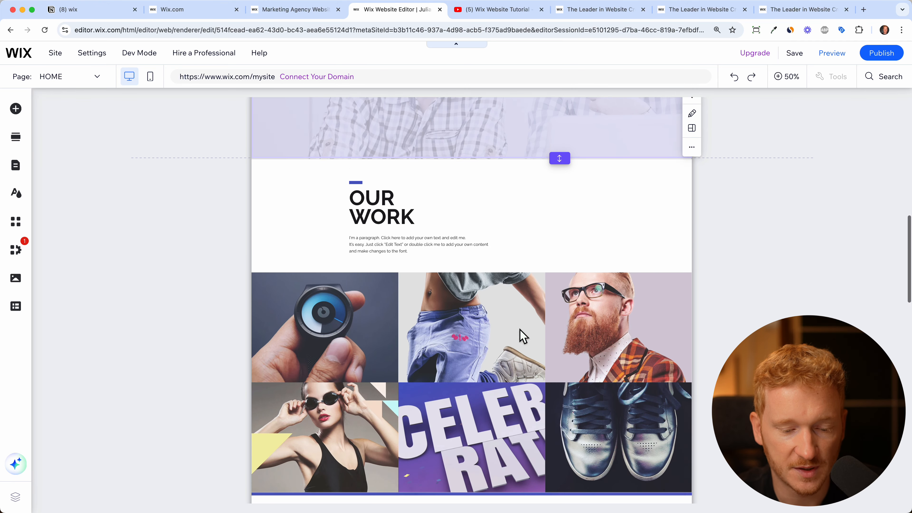
pyautogui.scroll(-4, 521, 335)
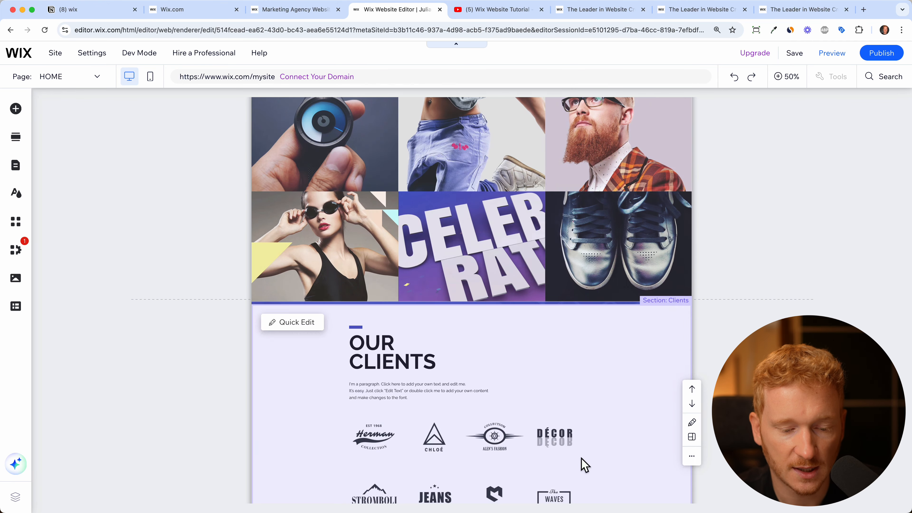
pyautogui.scroll(-5, 585, 466)
# - Return to full size at the Our Clients section and select the Herman Collection logo to see its image options
pyautogui.click(610, 228)
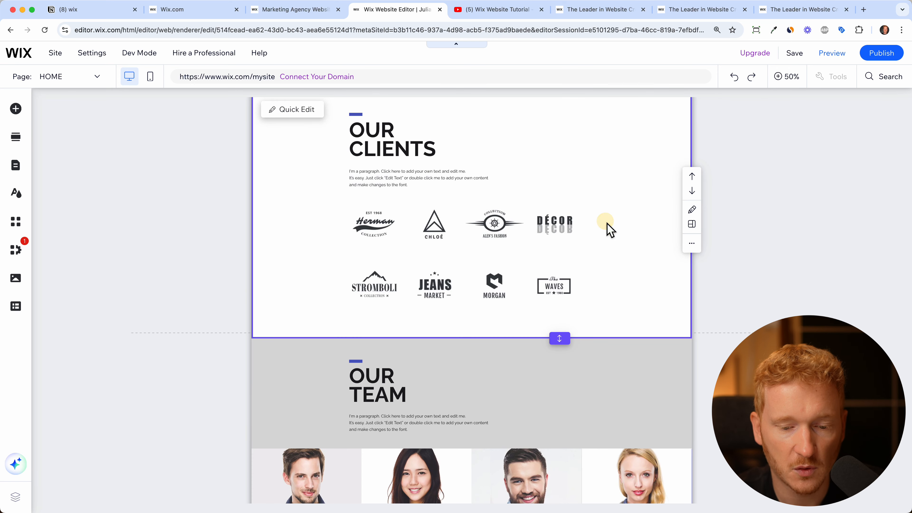
pyautogui.doubleClick(607, 224)
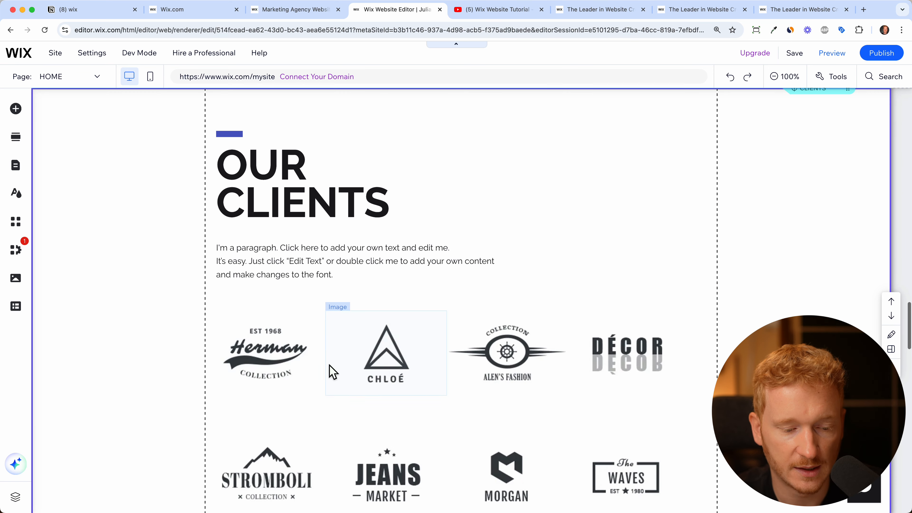
pyautogui.click(271, 349)
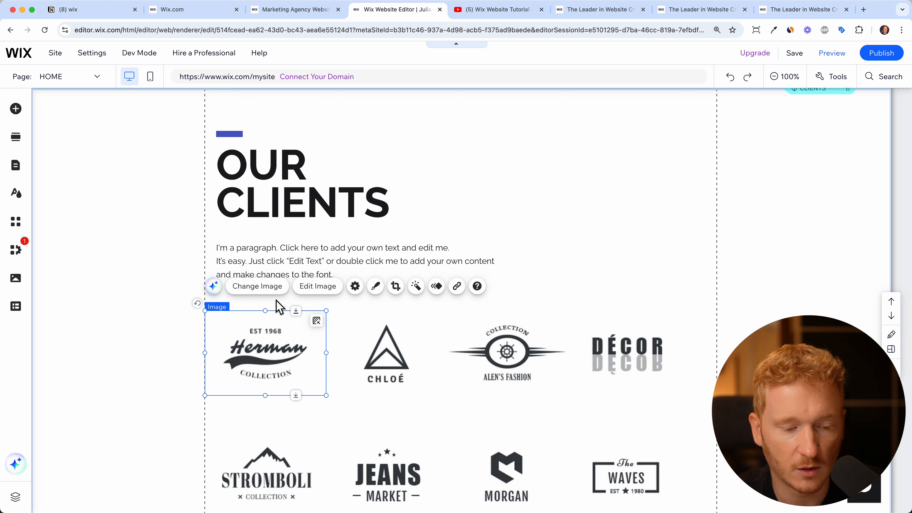
# - Replace the first photo in the Our Team gallery with the "Autumn fashion" image from the Media from Wix collection
pyautogui.scroll(-15, 360, 252)
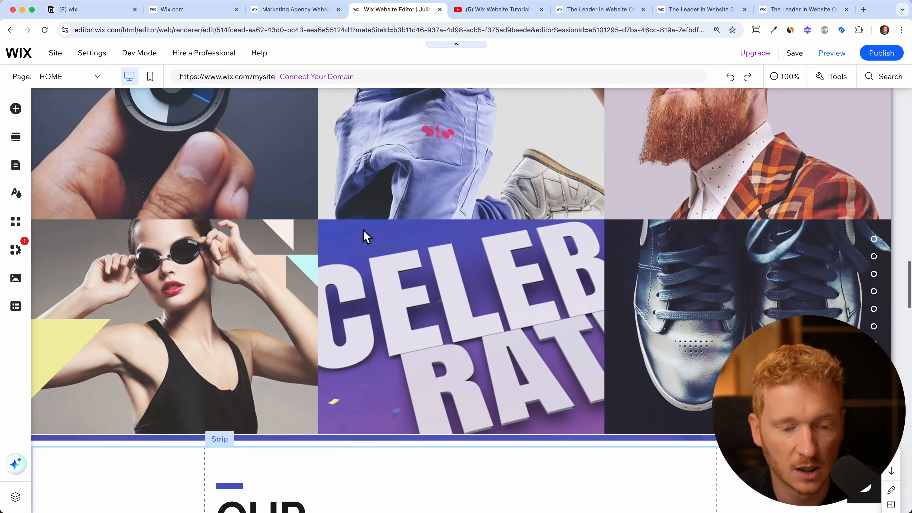
pyautogui.click(359, 256)
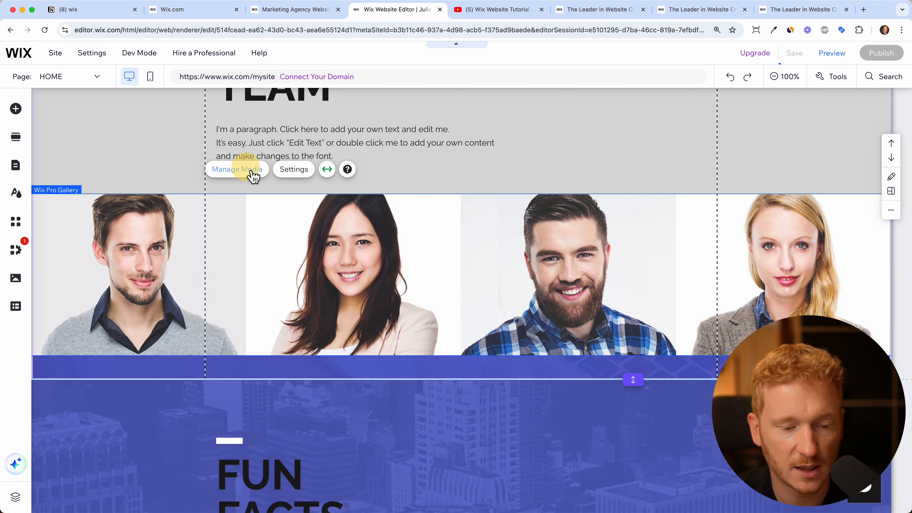
pyautogui.click(253, 174)
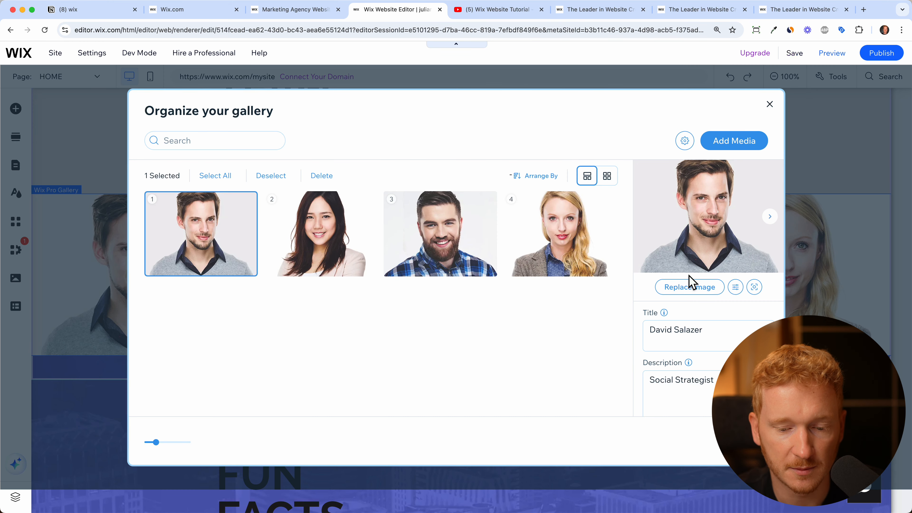
pyautogui.click(694, 295)
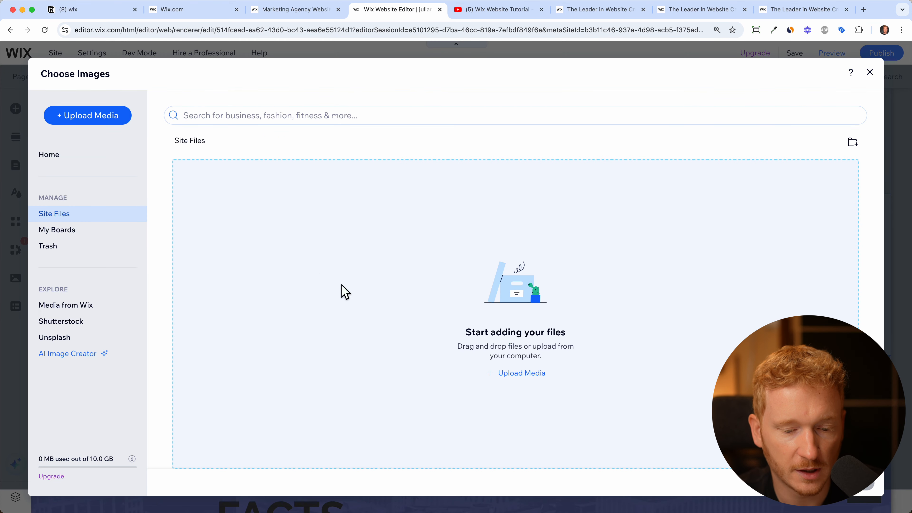
pyautogui.click(93, 311)
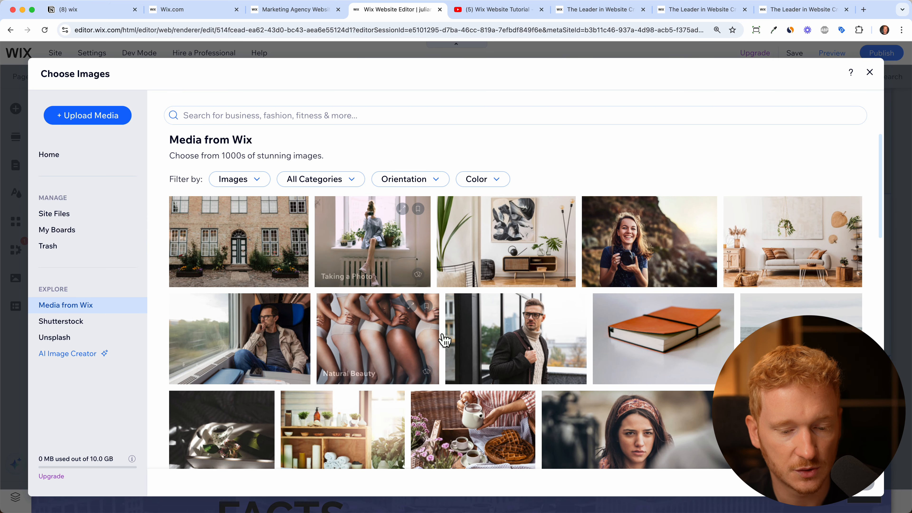
pyautogui.click(79, 338)
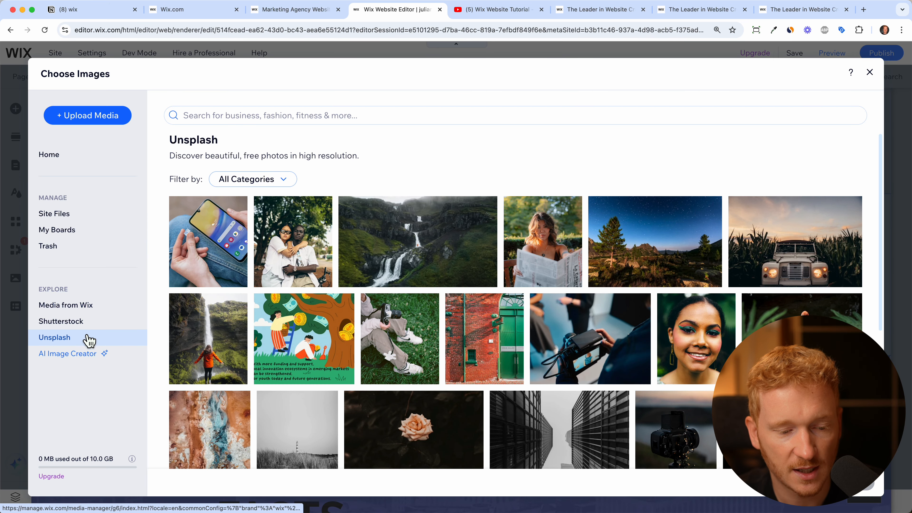
pyautogui.click(94, 309)
pyautogui.scroll(-1, 555, 332)
pyautogui.click(555, 332)
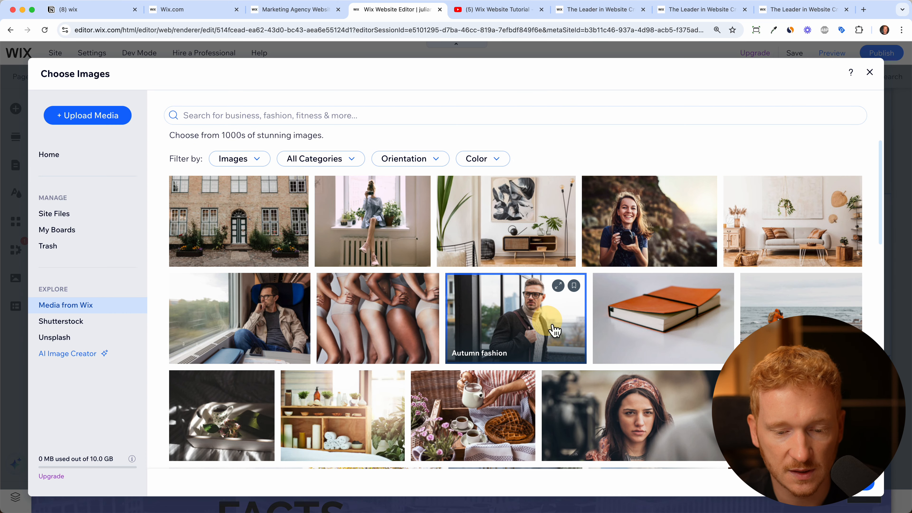
pyautogui.click(842, 482)
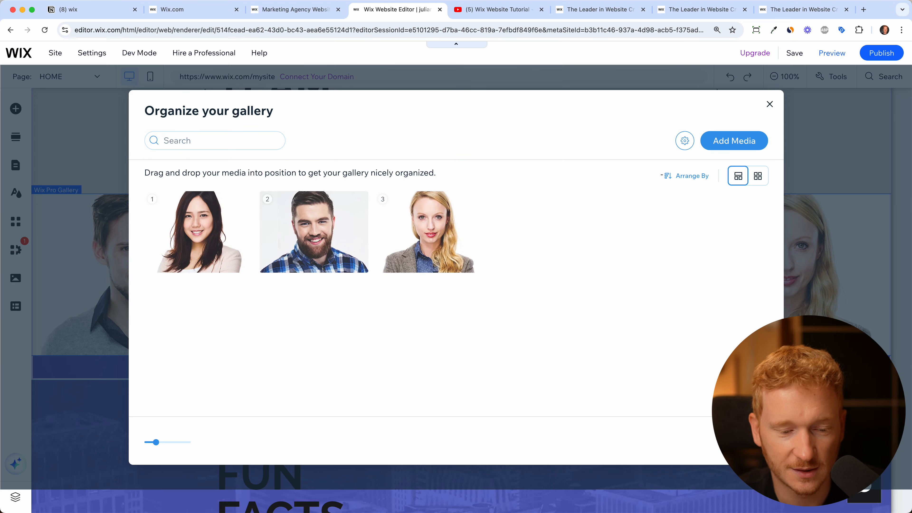
pyautogui.click(746, 442)
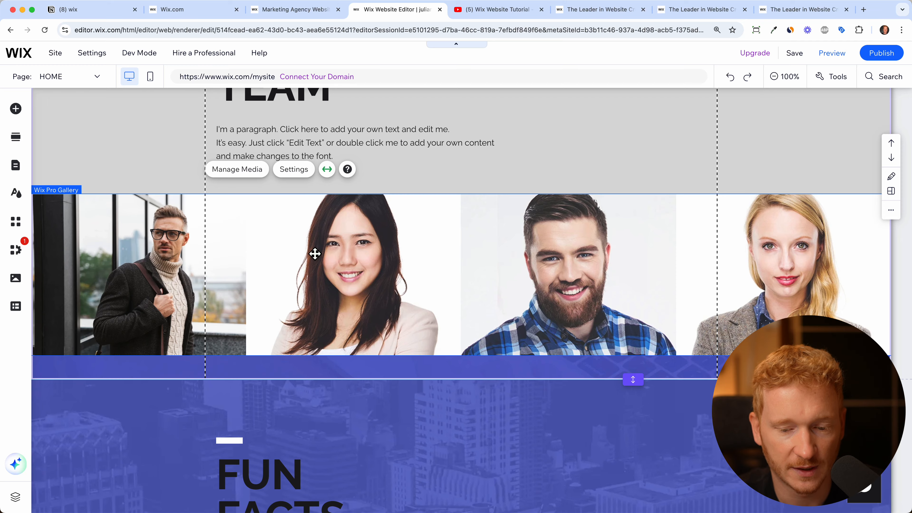
# - Select the Our Team heading and the paragraph beneath it to check their text editing options
pyautogui.scroll(5, 315, 254)
pyautogui.click(321, 241)
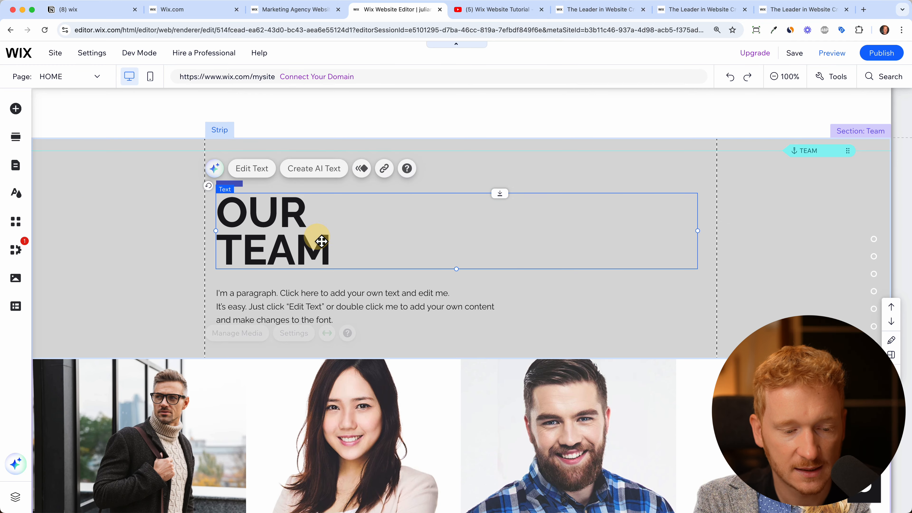
pyautogui.click(294, 320)
pyautogui.scroll(-3, 309, 413)
# - Check the link options for the Creative Strategy text in the Our Services section, leaving it unlinked
pyautogui.scroll(20, 308, 412)
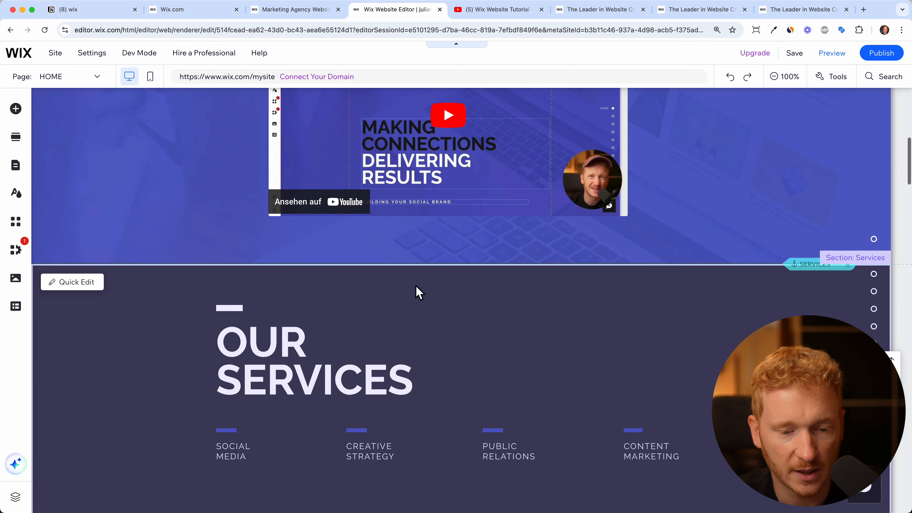
pyautogui.scroll(2, 416, 285)
pyautogui.scroll(-6, 417, 290)
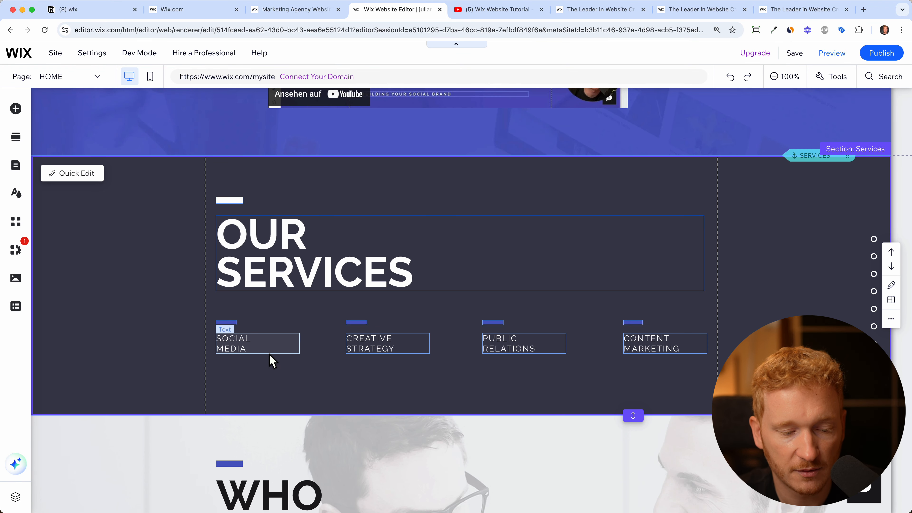
pyautogui.click(370, 344)
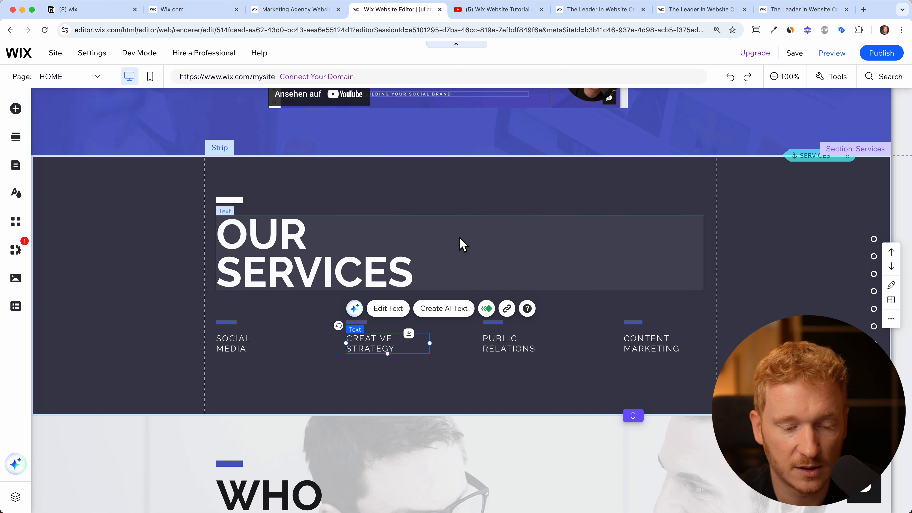
pyautogui.click(507, 309)
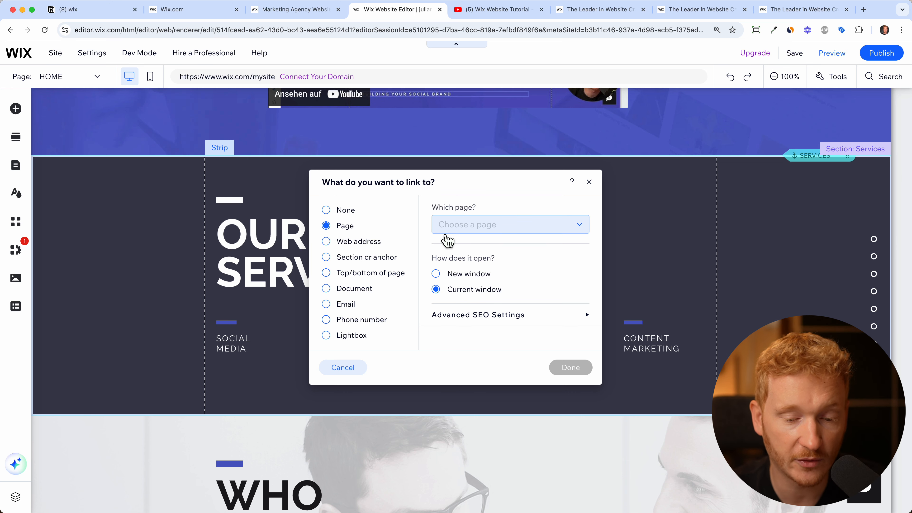
pyautogui.click(589, 181)
pyautogui.scroll(10, 603, 263)
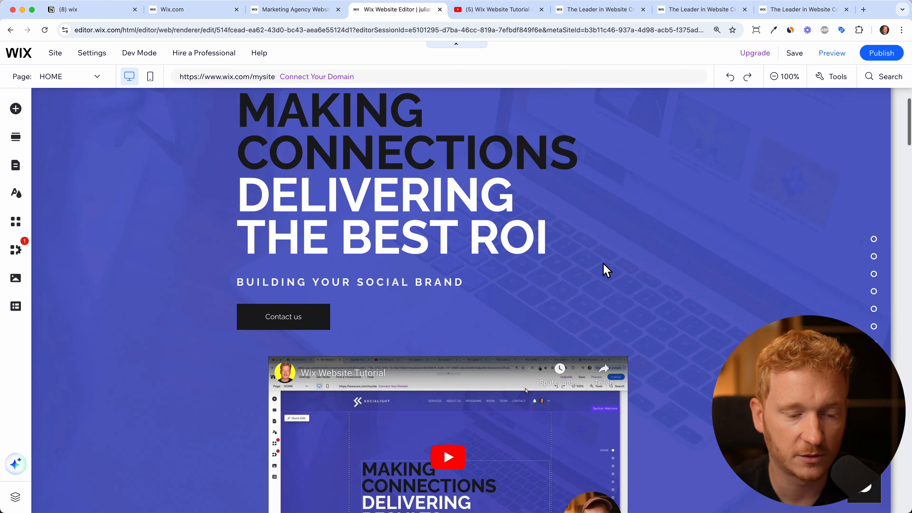
pyautogui.scroll(-15, 339, 297)
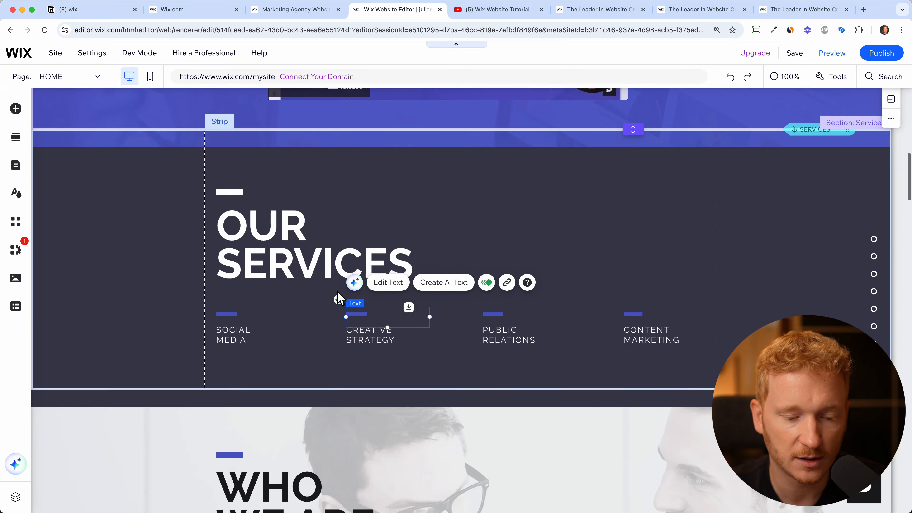
pyautogui.scroll(-15, 340, 292)
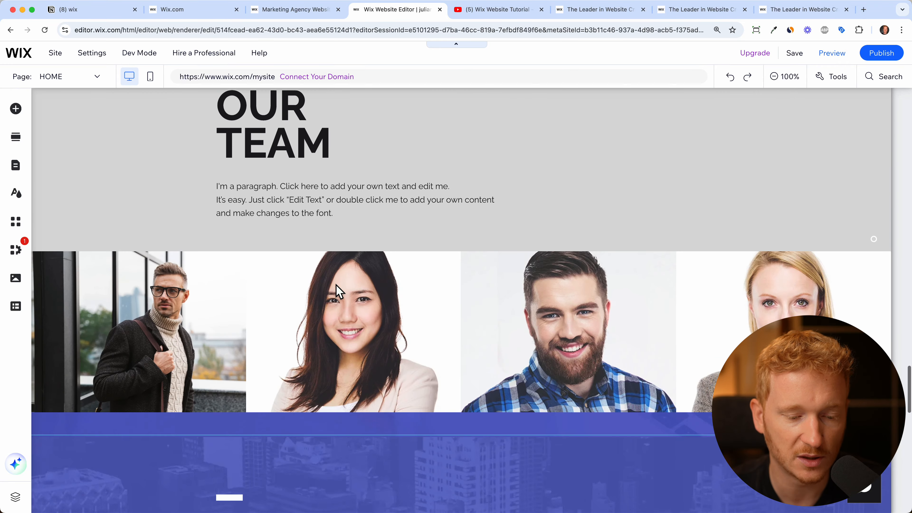
pyautogui.scroll(20, 340, 292)
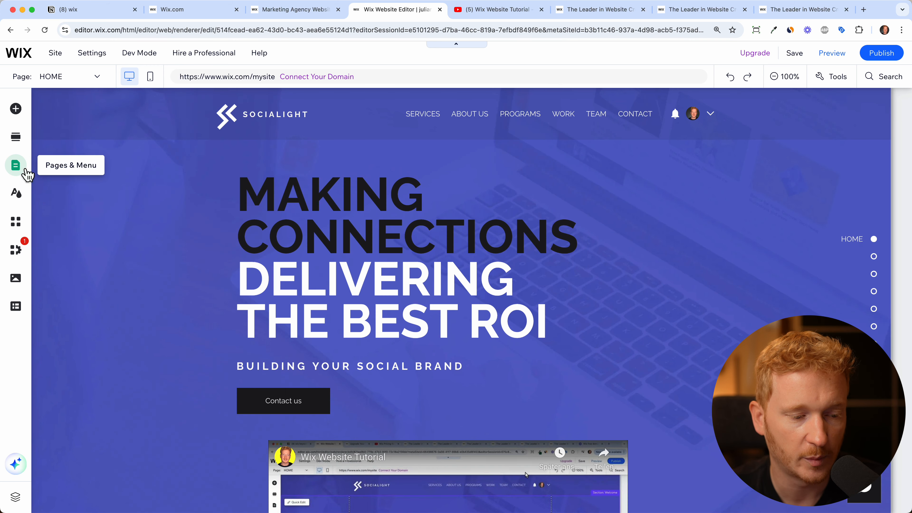
# - Add a new page to the site menu from the Visual layout of the contact templates, keeping the name Contact
pyautogui.click(26, 173)
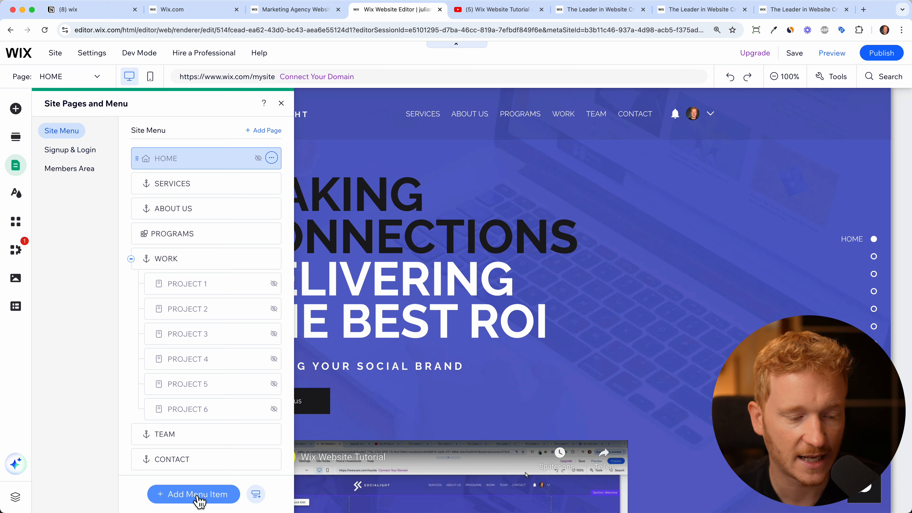
pyautogui.click(197, 495)
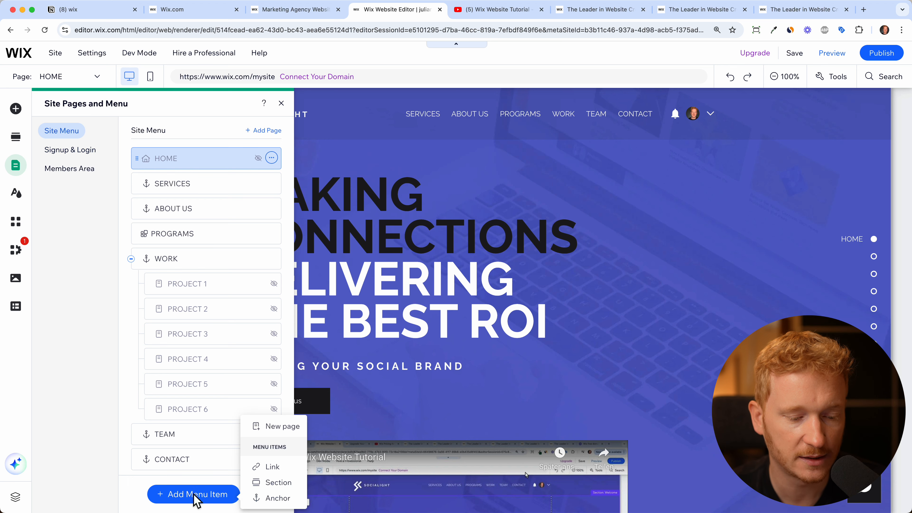
pyautogui.click(282, 427)
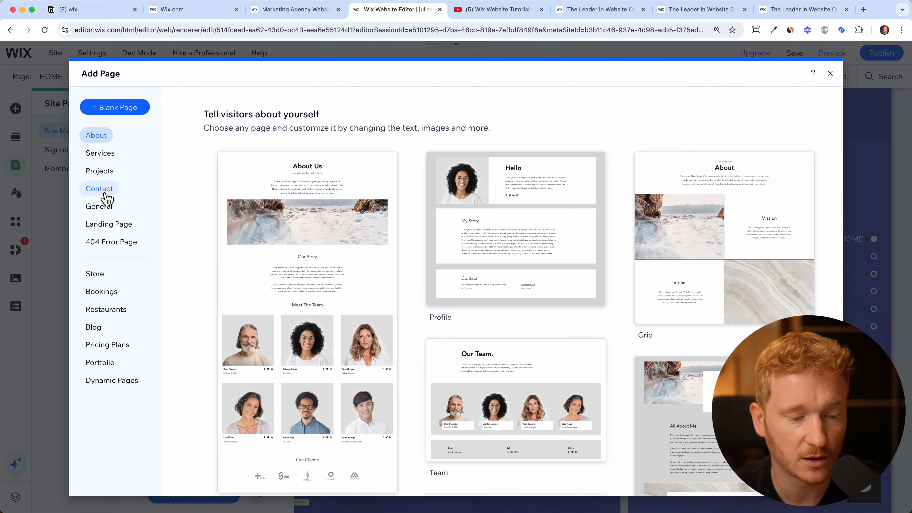
pyautogui.click(105, 196)
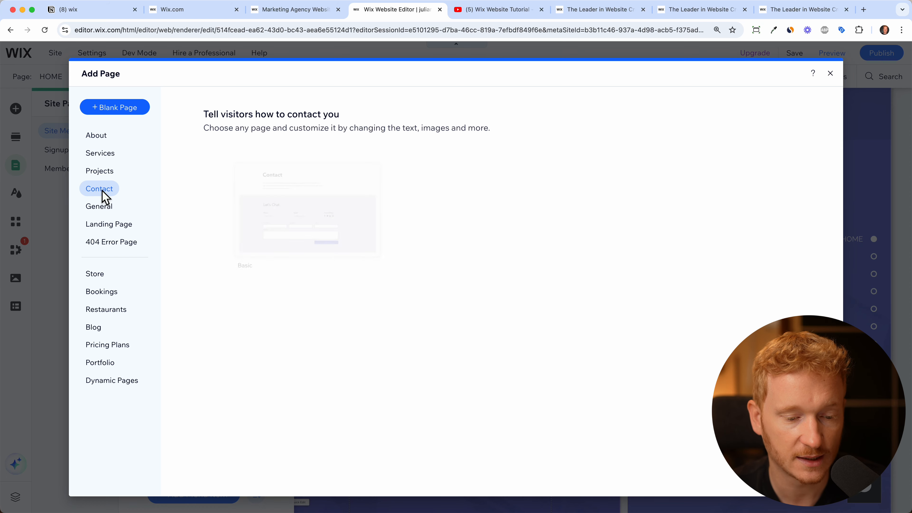
pyautogui.scroll(-6, 636, 138)
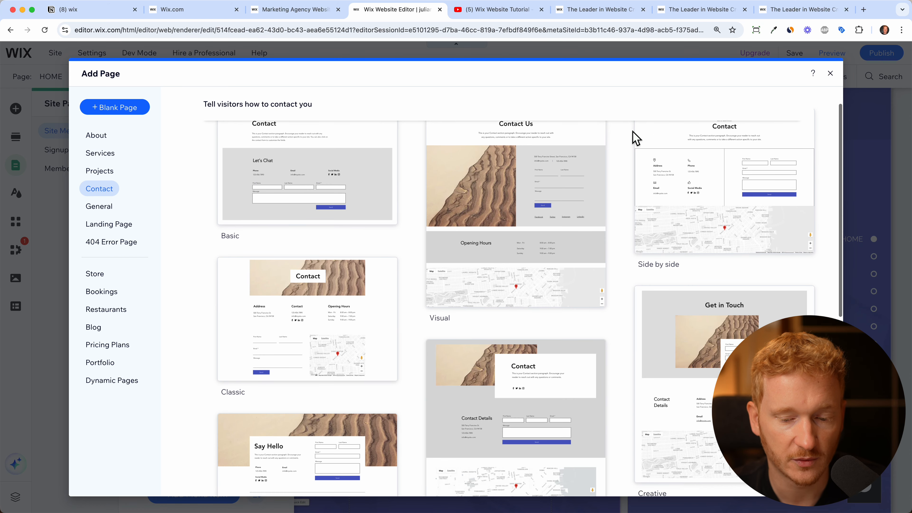
pyautogui.scroll(-3, 636, 139)
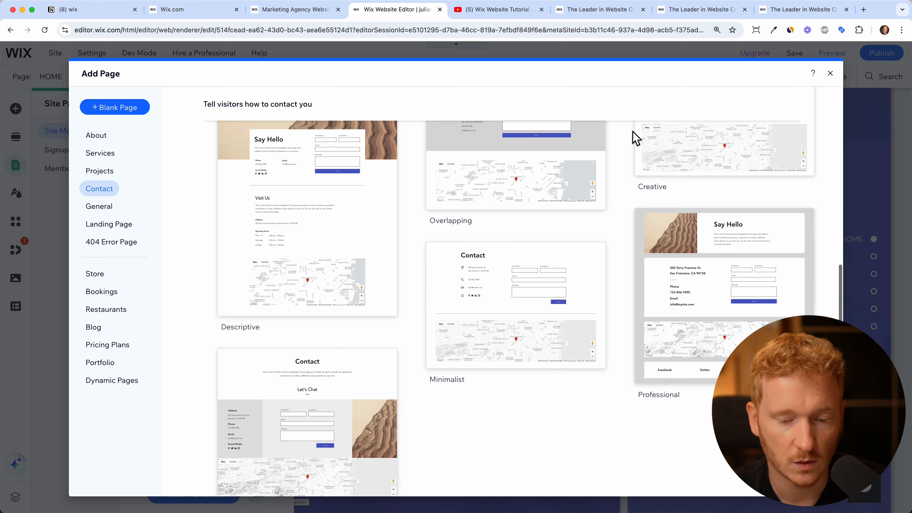
pyautogui.scroll(10, 636, 138)
pyautogui.moveTo(527, 240)
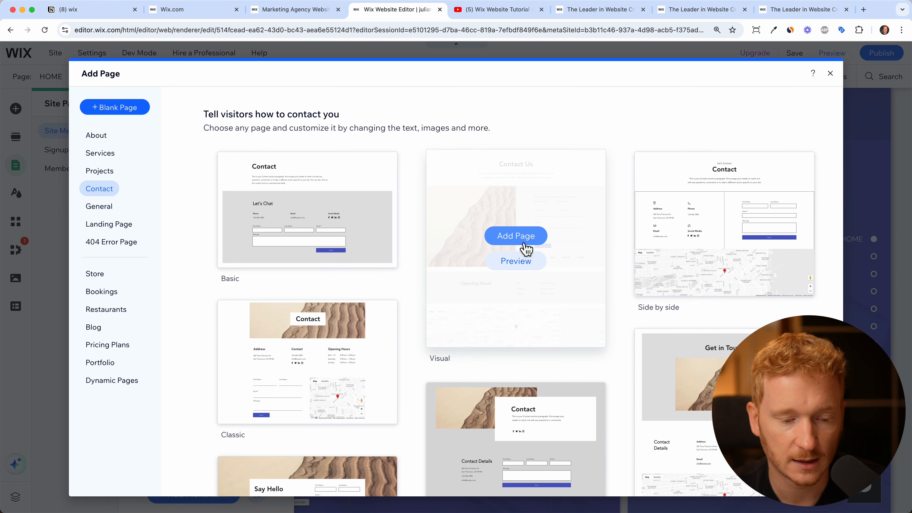
pyautogui.click(516, 237)
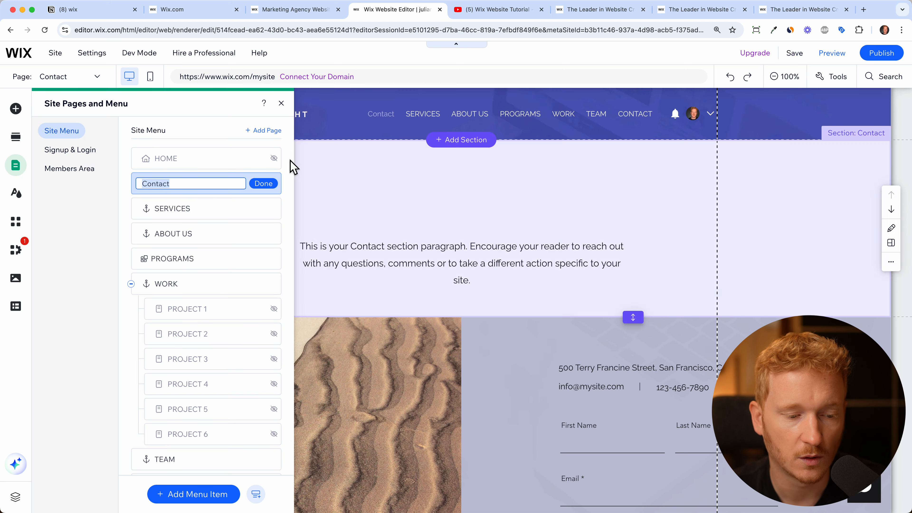
pyautogui.click(273, 187)
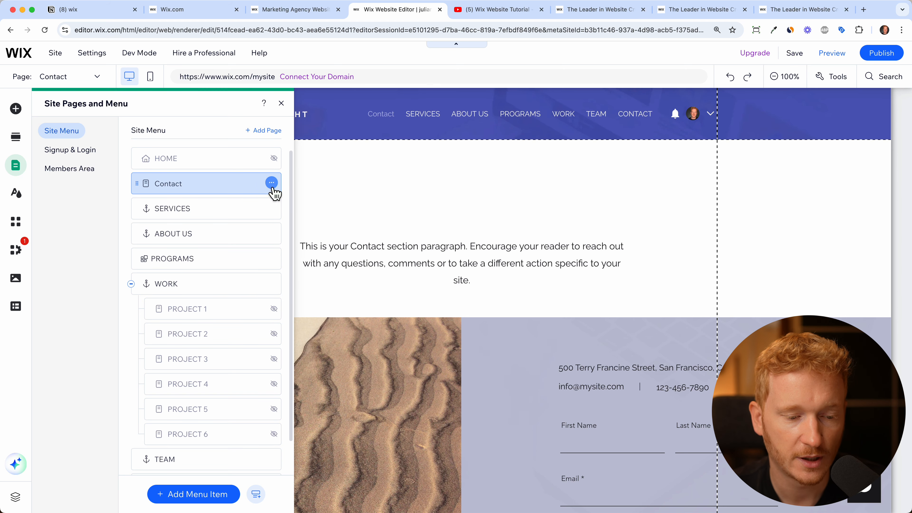
pyautogui.click(282, 103)
# - Examine the new Contact page's details section and select its contact form to see the form options
pyautogui.scroll(-3, 377, 250)
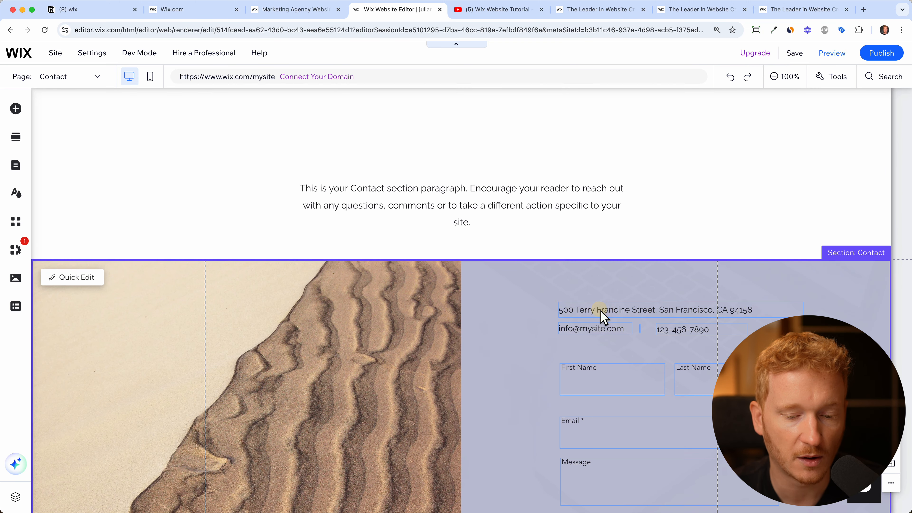
pyautogui.scroll(-5, 609, 320)
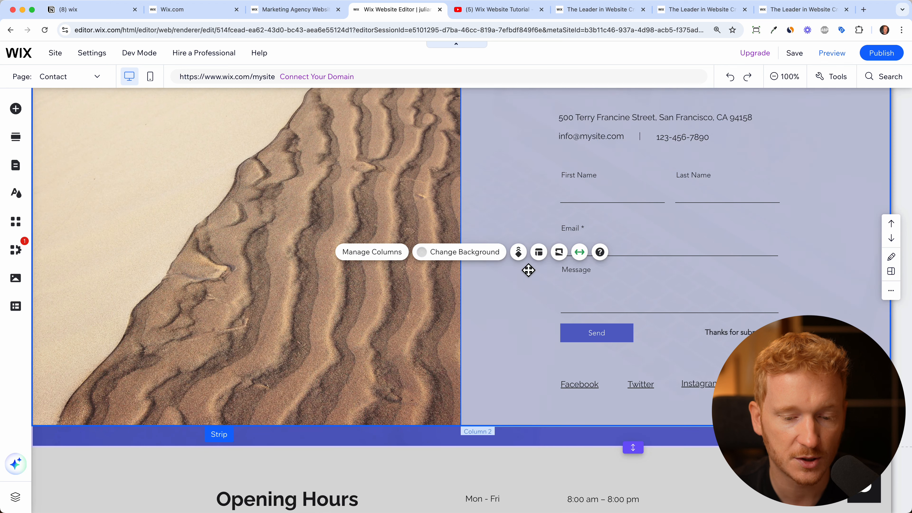
pyautogui.click(716, 216)
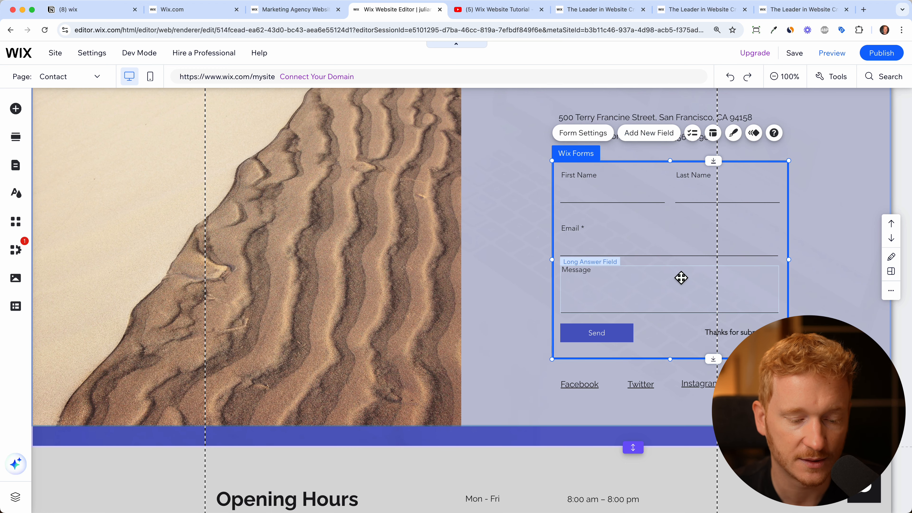
# - Set the location of the Google map on the Contact page to New York, NY, USA
pyautogui.scroll(-10, 683, 278)
pyautogui.scroll(-1, 553, 262)
pyautogui.click(556, 243)
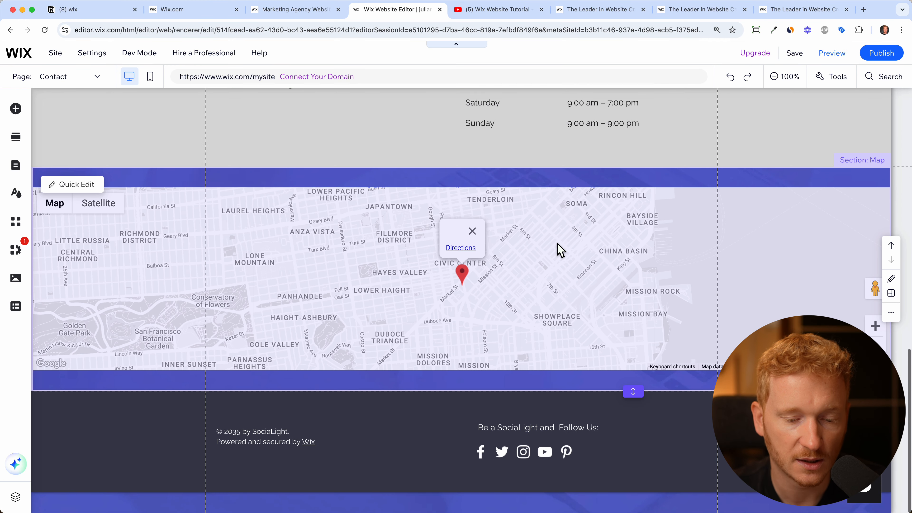
pyautogui.click(557, 244)
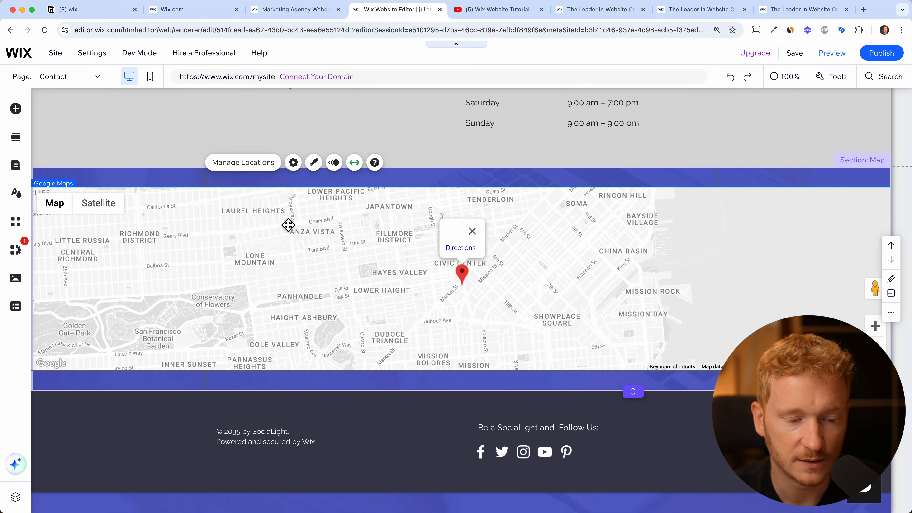
pyautogui.click(243, 162)
pyautogui.tripleClick(141, 355)
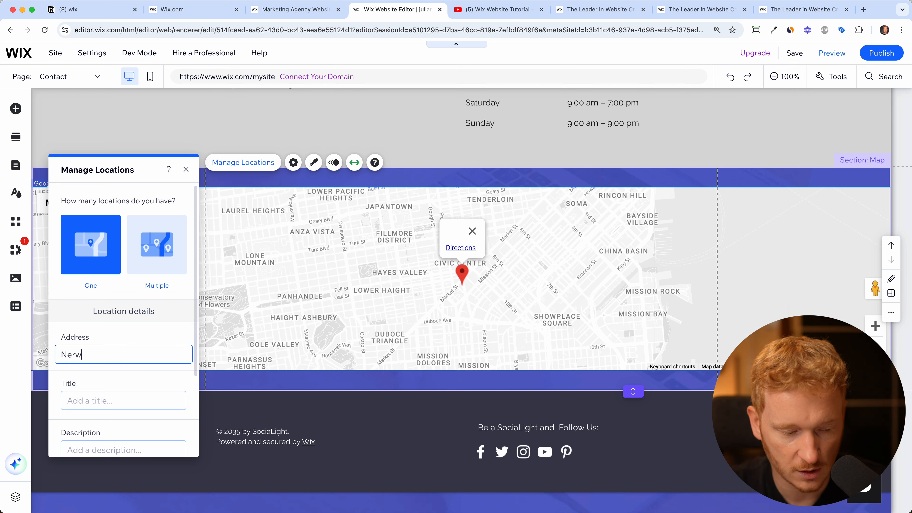
pyautogui.write('New York')
pyautogui.press('Return')
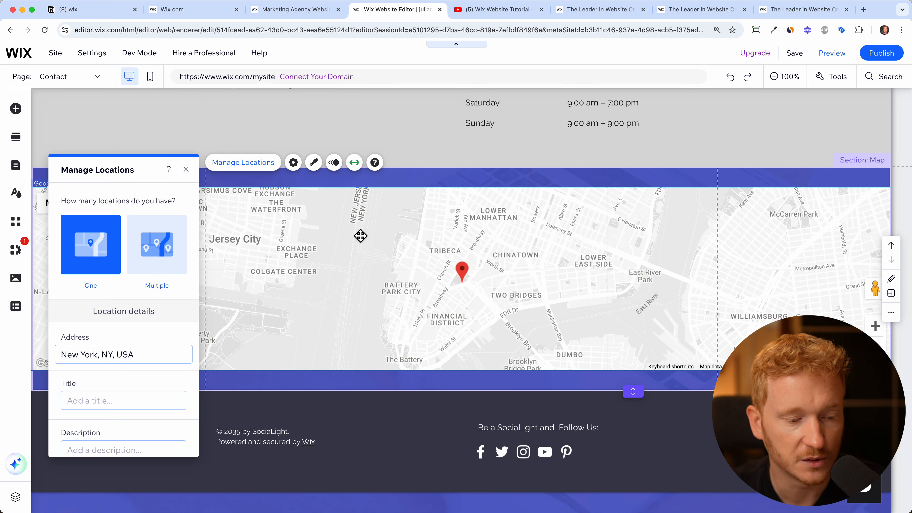
pyautogui.click(186, 169)
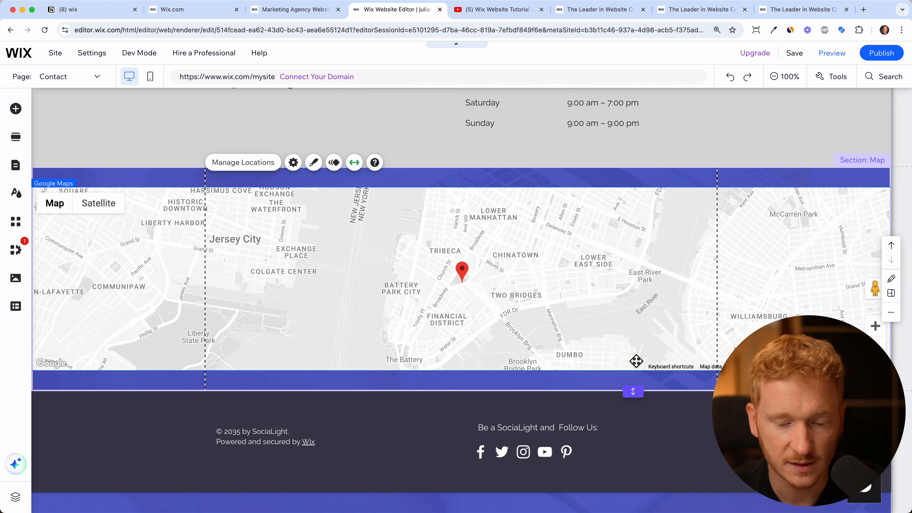
# - Extend the Map section to about 544 px high and turn off the Google map's stretch to full width
pyautogui.moveTo(633, 391); pyautogui.dragTo(638, 456)
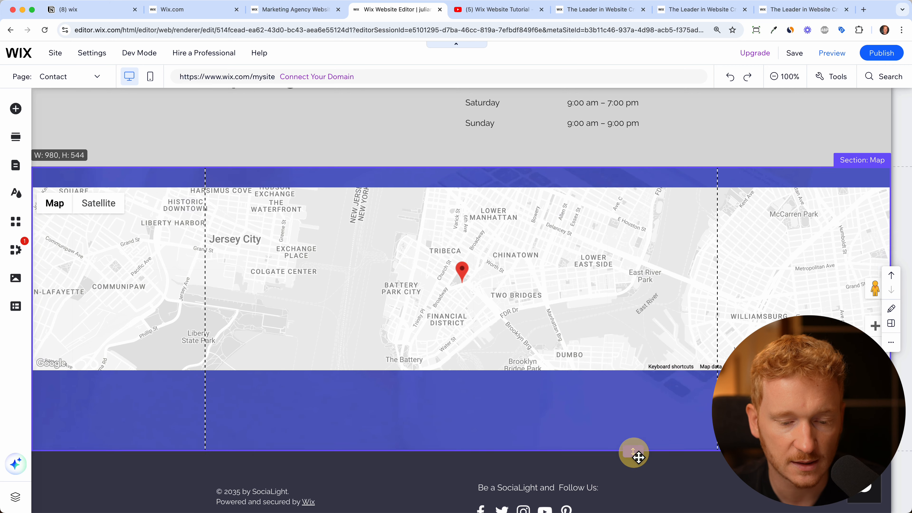
pyautogui.click(650, 320)
pyautogui.click(355, 394)
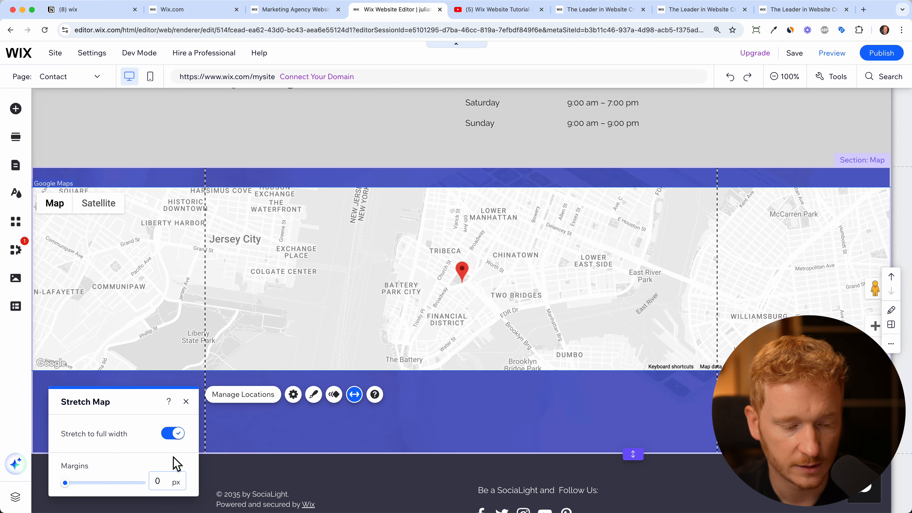
pyautogui.moveTo(65, 483); pyautogui.dragTo(107, 484)
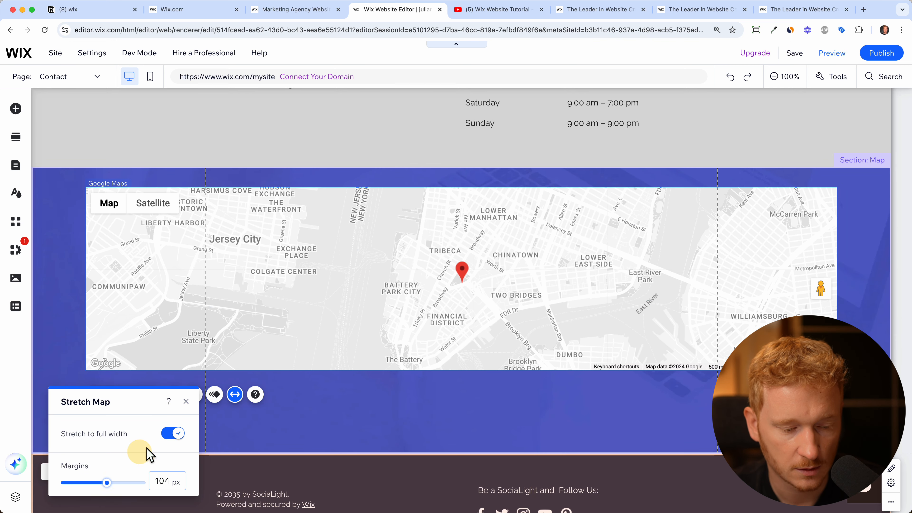
pyautogui.click(173, 433)
# - Make the Google map taller so it fills the extended Map section, and review the rest of the Contact page
pyautogui.moveTo(513, 377); pyautogui.dragTo(505, 434)
pyautogui.scroll(20, 547, 352)
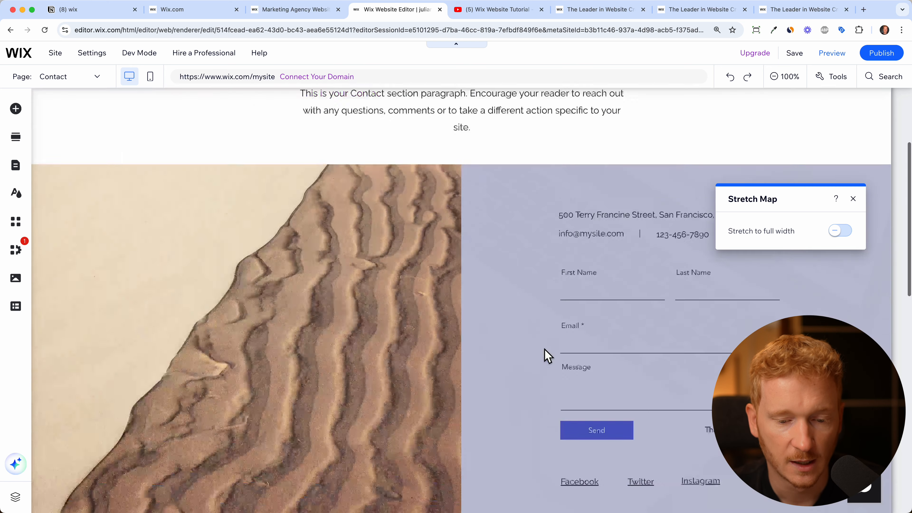
pyautogui.scroll(1, 663, 279)
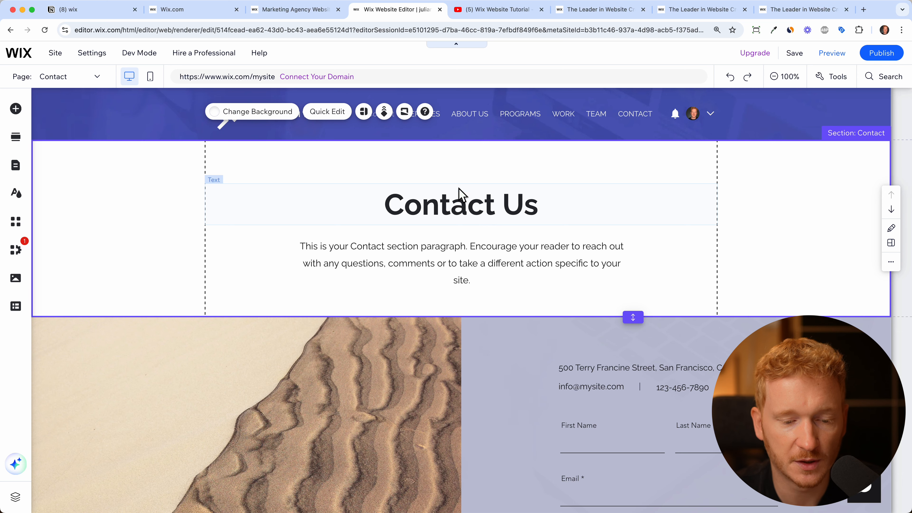
pyautogui.scroll(-15, 487, 202)
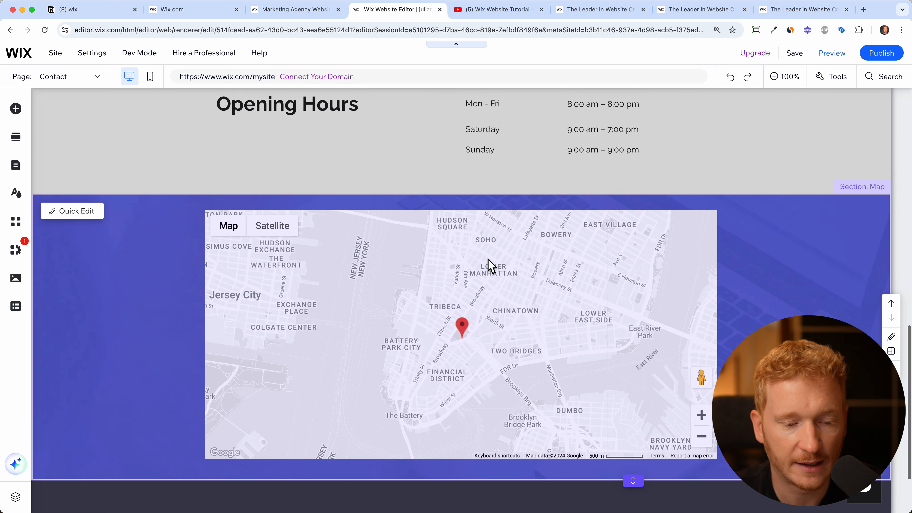
# - Change the Google map's design to the light style with turquoise water and orange roads
pyautogui.click(539, 272)
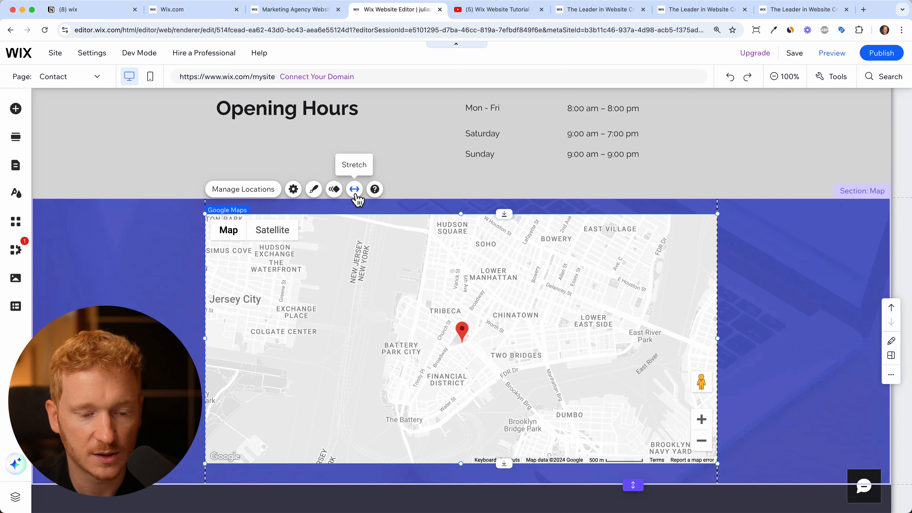
pyautogui.click(315, 190)
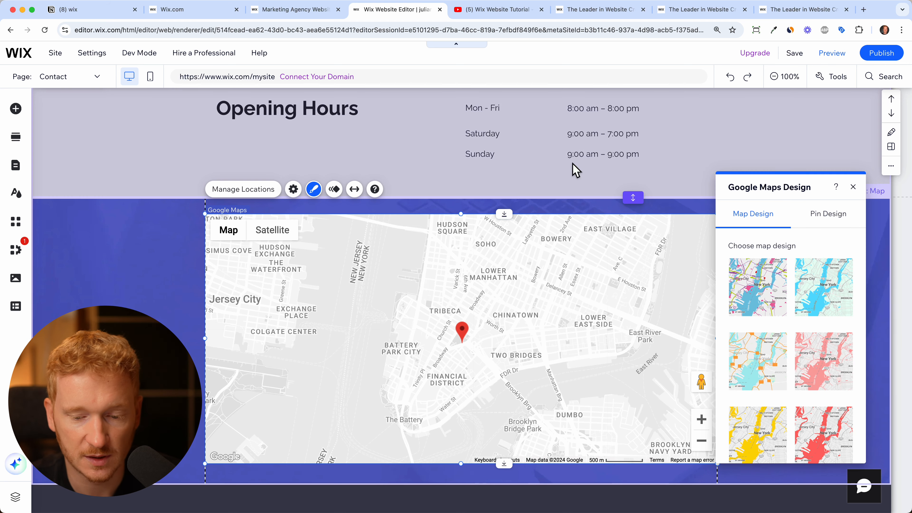
pyautogui.click(759, 289)
pyautogui.click(776, 356)
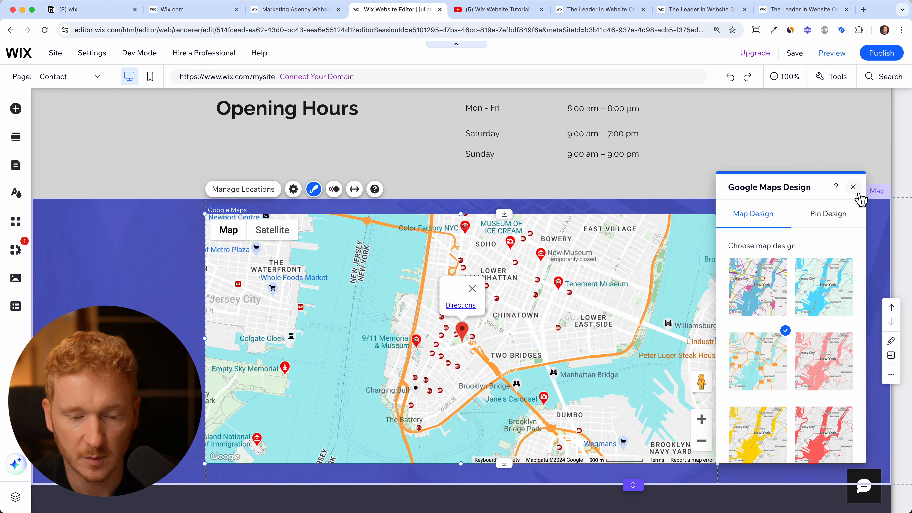
pyautogui.click(854, 187)
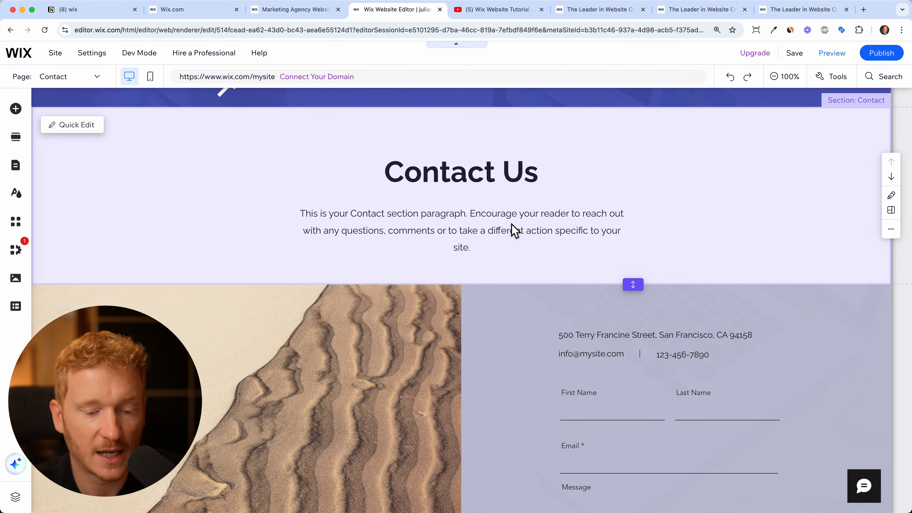
# - Add the four-column Contact section with address, phone, email and social links directly below the Contact Us intro
pyautogui.moveTo(481, 293)
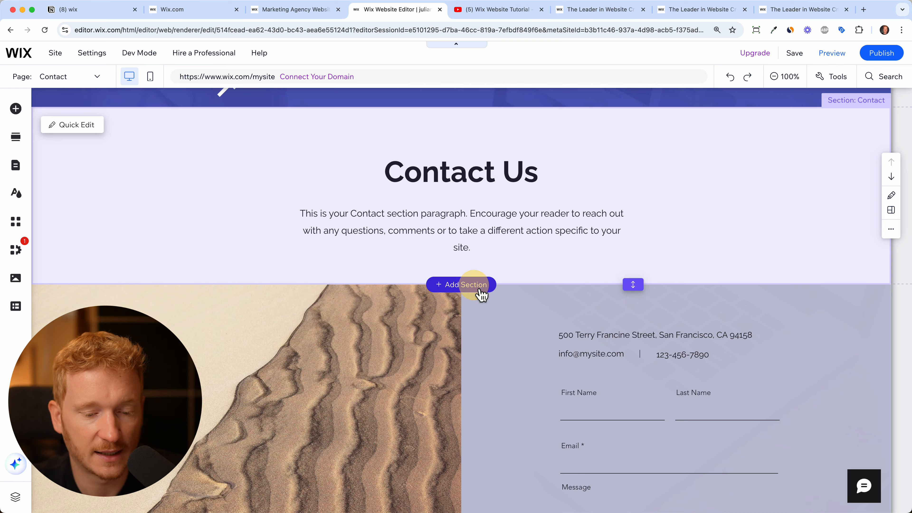
pyautogui.click(479, 289)
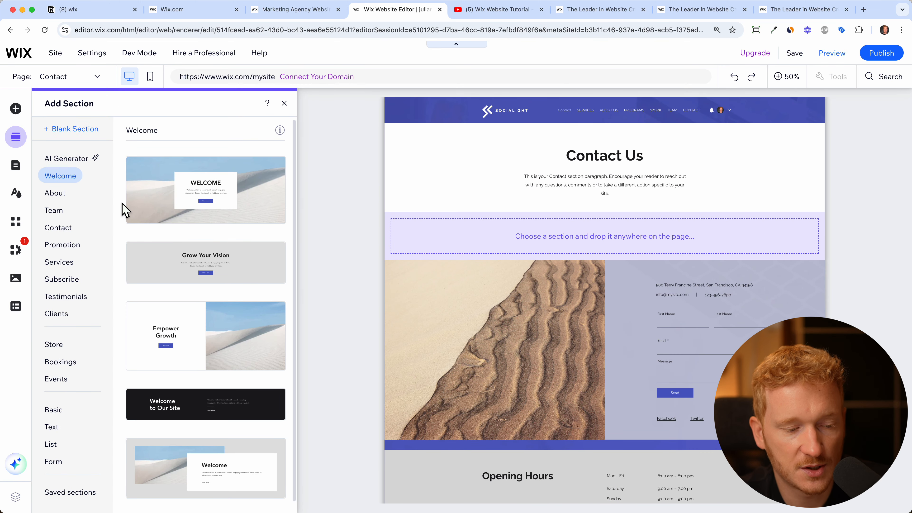
pyautogui.click(70, 198)
pyautogui.click(65, 211)
pyautogui.click(70, 236)
pyautogui.click(69, 261)
pyautogui.click(69, 237)
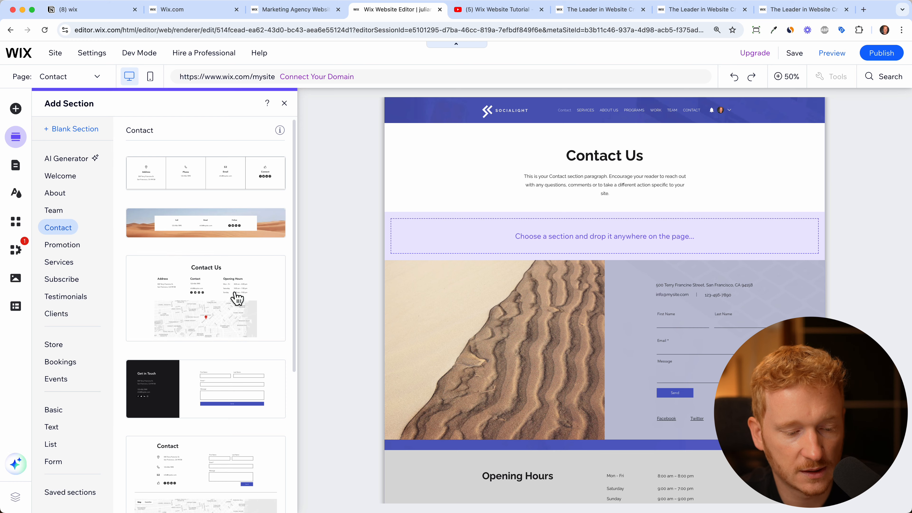
pyautogui.scroll(-5, 237, 299)
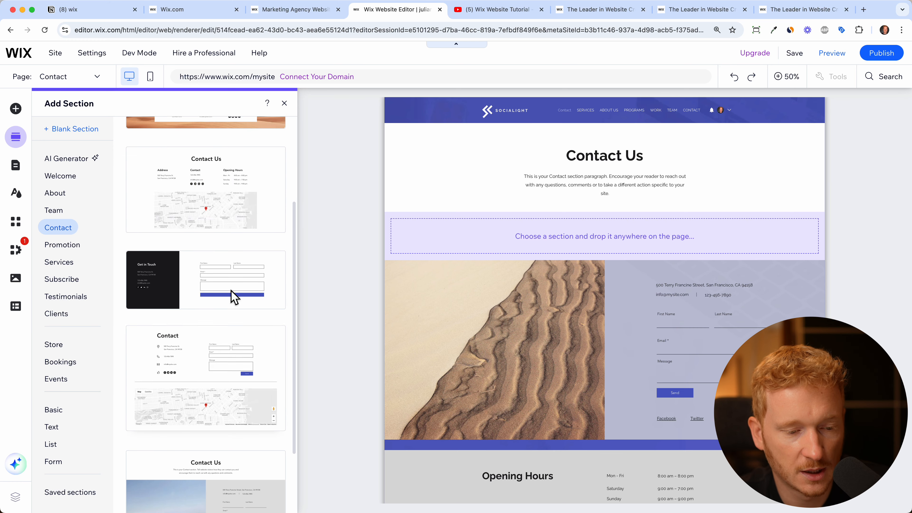
pyautogui.scroll(5, 233, 297)
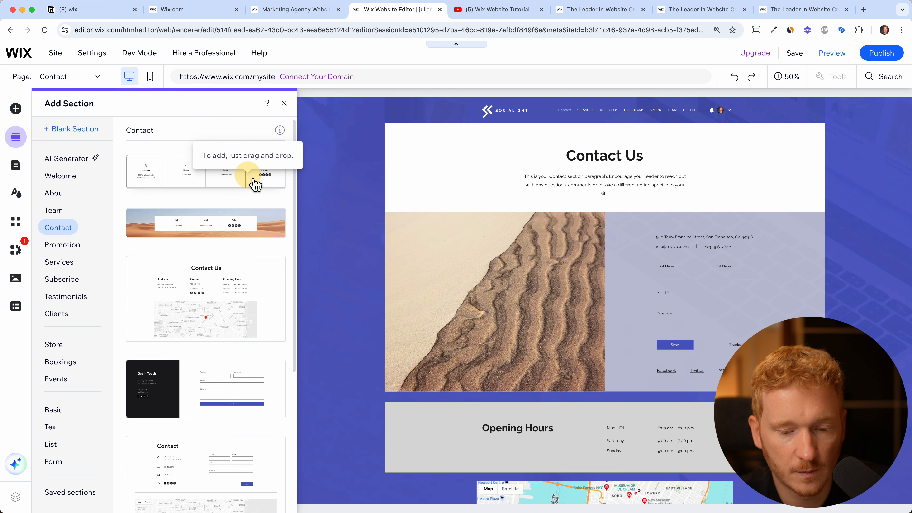
pyautogui.click(255, 185)
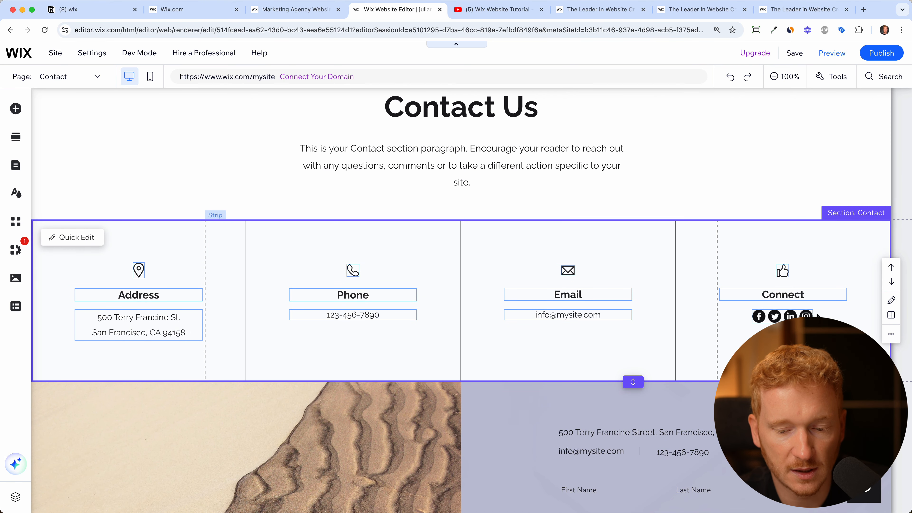
# - Delete the duplicate address, email, phone and divider above the contact form, and move the form up into the freed space
pyautogui.scroll(-3, 719, 341)
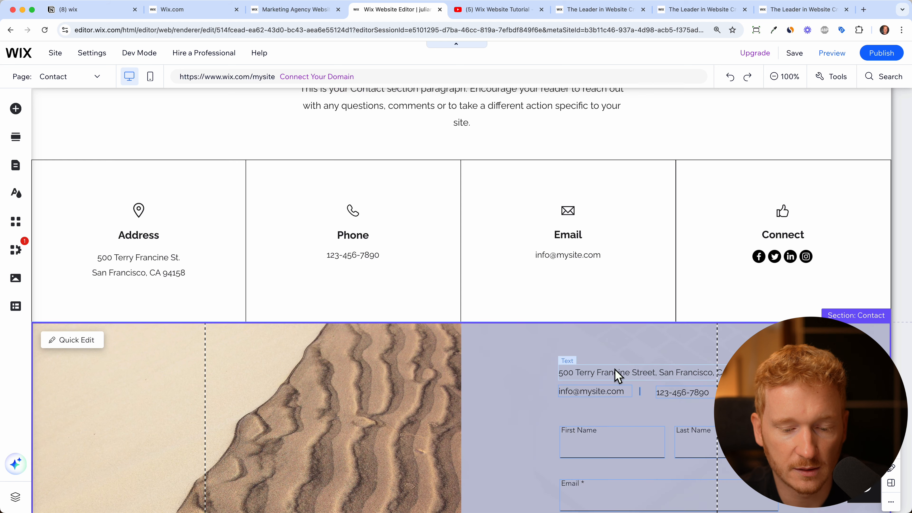
pyautogui.click(618, 374)
pyautogui.press('Delete')
pyautogui.click(607, 390)
pyautogui.press('Delete')
pyautogui.click(672, 395)
pyautogui.press('Delete')
pyautogui.click(645, 399)
pyautogui.moveTo(666, 408); pyautogui.dragTo(663, 360)
# - Delete the Opening Hours section from the Contact page
pyautogui.scroll(-10, 663, 359)
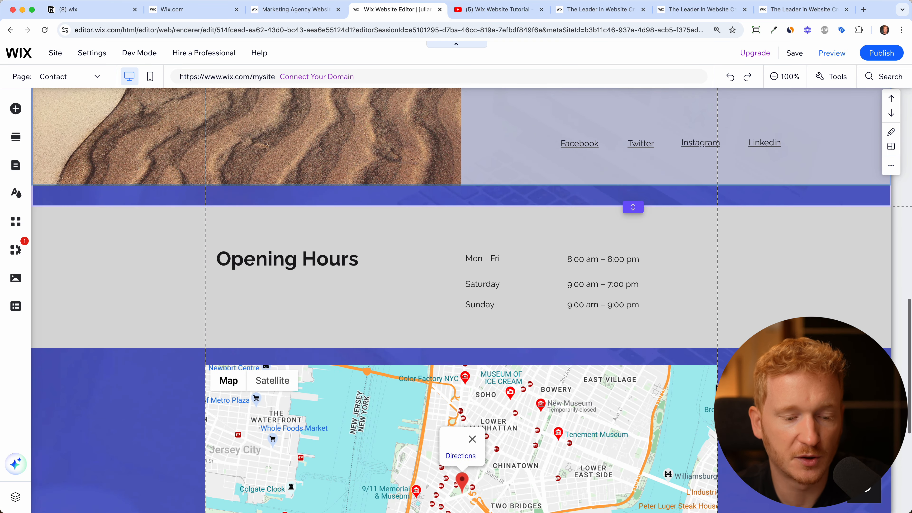
pyautogui.click(776, 310)
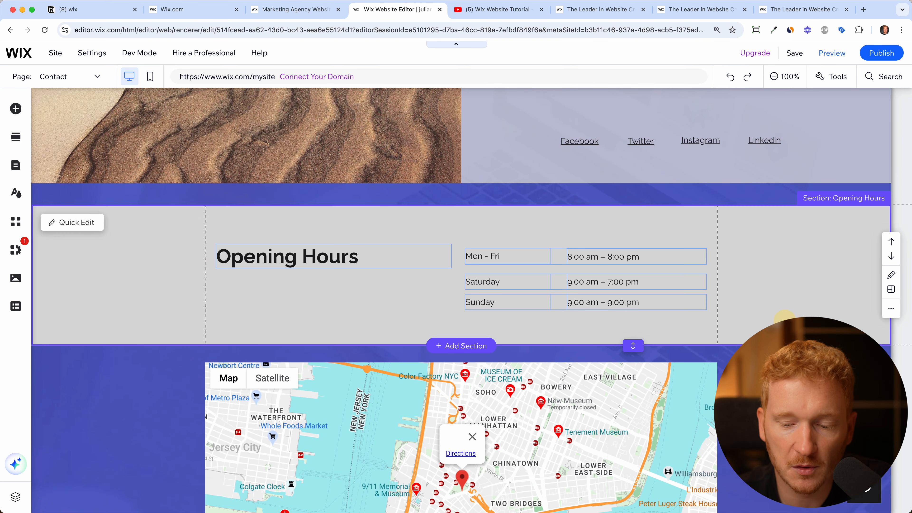
pyautogui.click(892, 311)
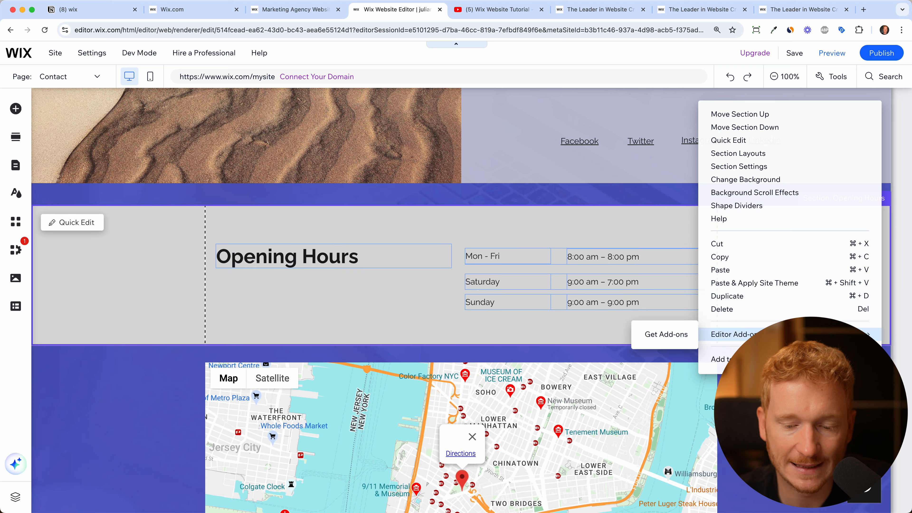
pyautogui.click(751, 309)
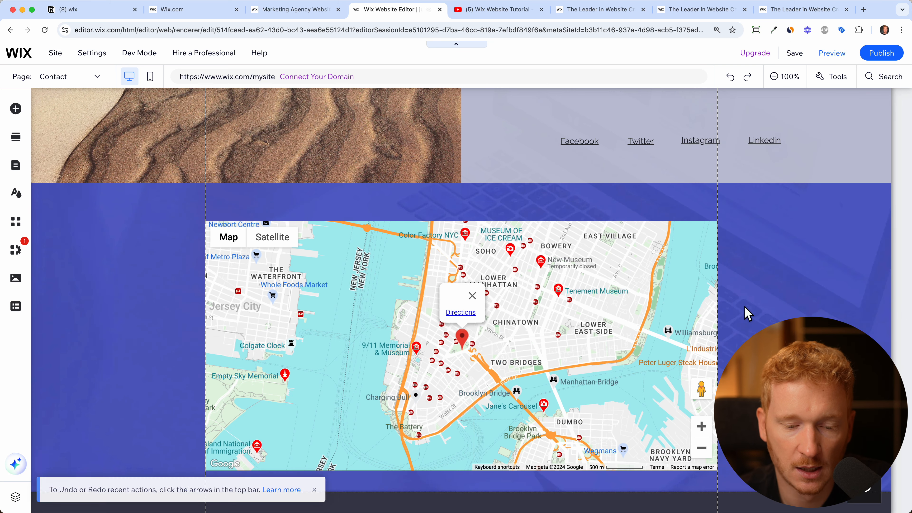
pyautogui.scroll(2, 787, 288)
pyautogui.scroll(10, 785, 287)
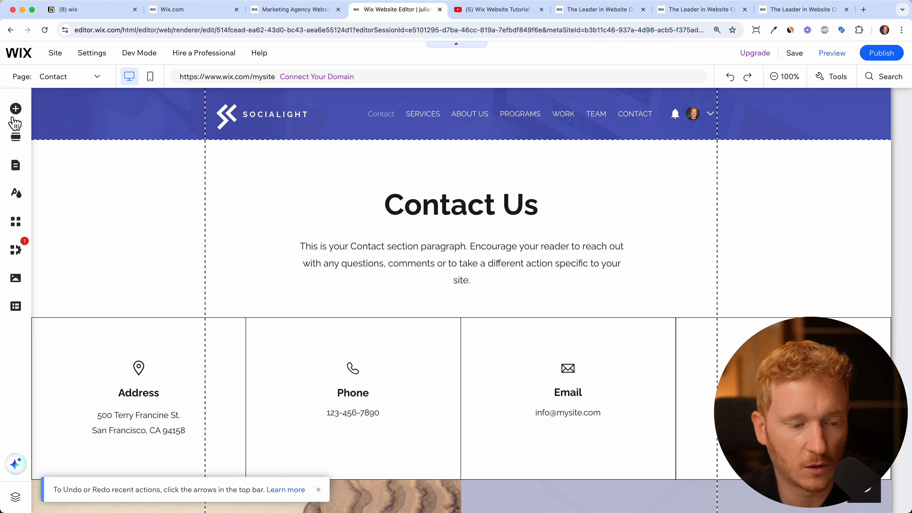
pyautogui.click(16, 109)
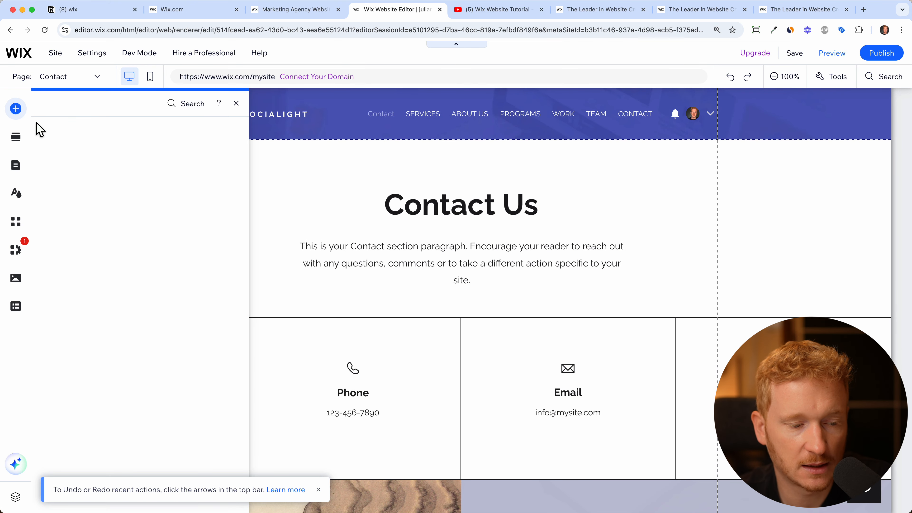
pyautogui.click(380, 103)
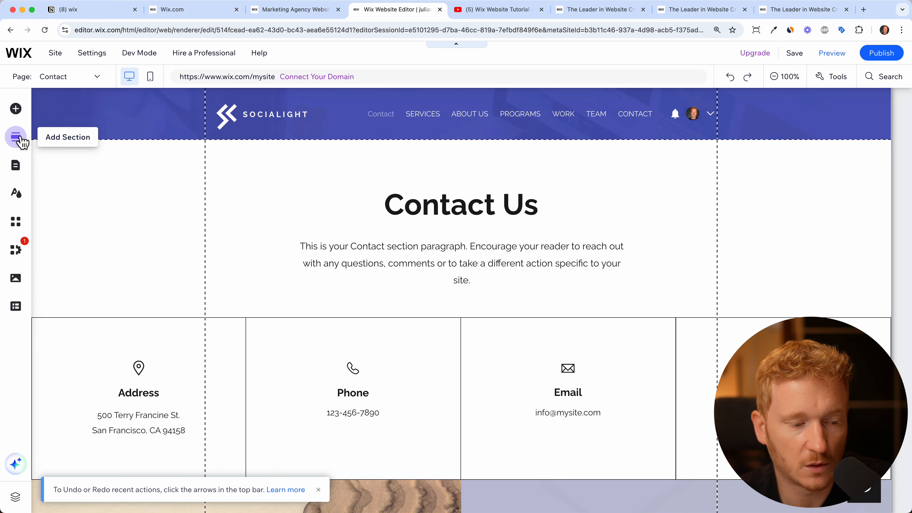
pyautogui.click(20, 140)
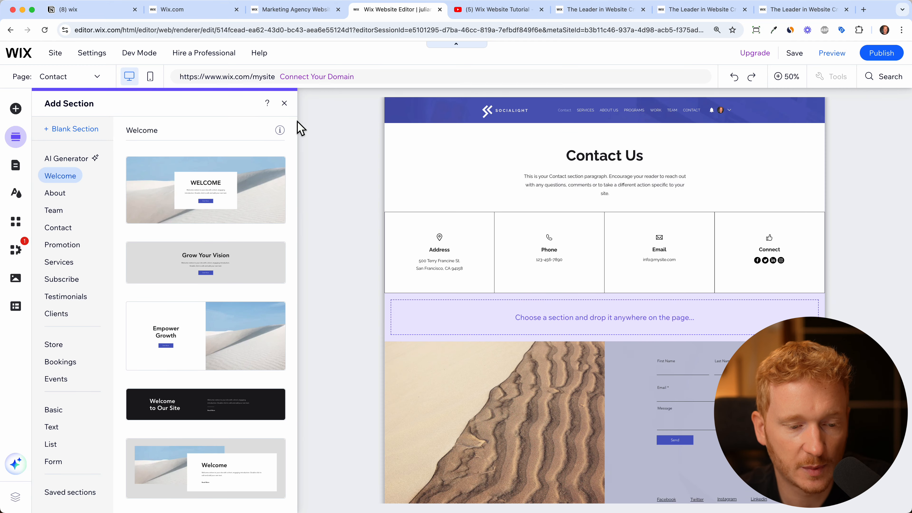
pyautogui.click(273, 114)
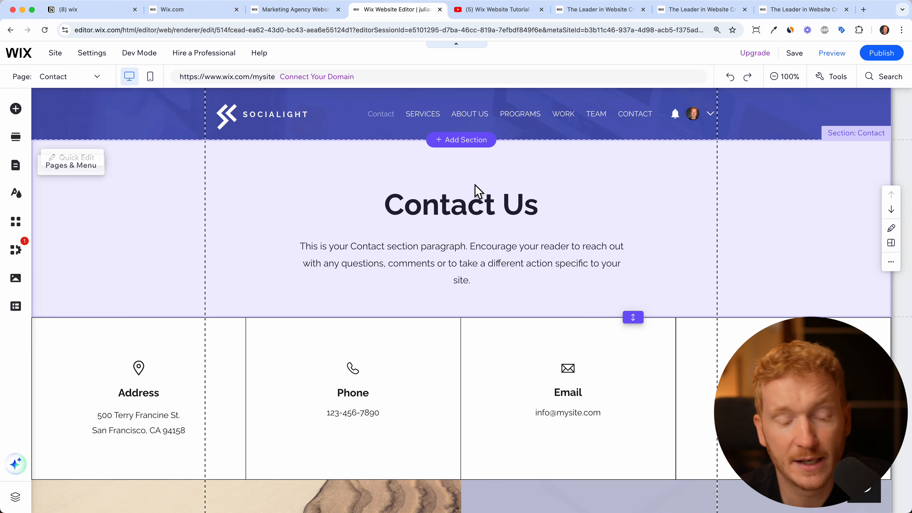
pyautogui.click(414, 130)
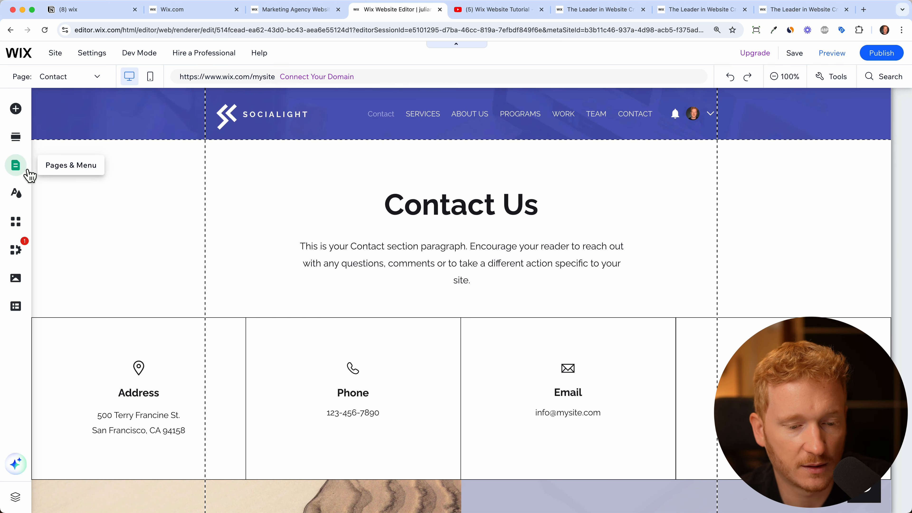
# - Delete the PROGRAMS page from the site menu together with its Wix Pricing Plans app
pyautogui.click(28, 174)
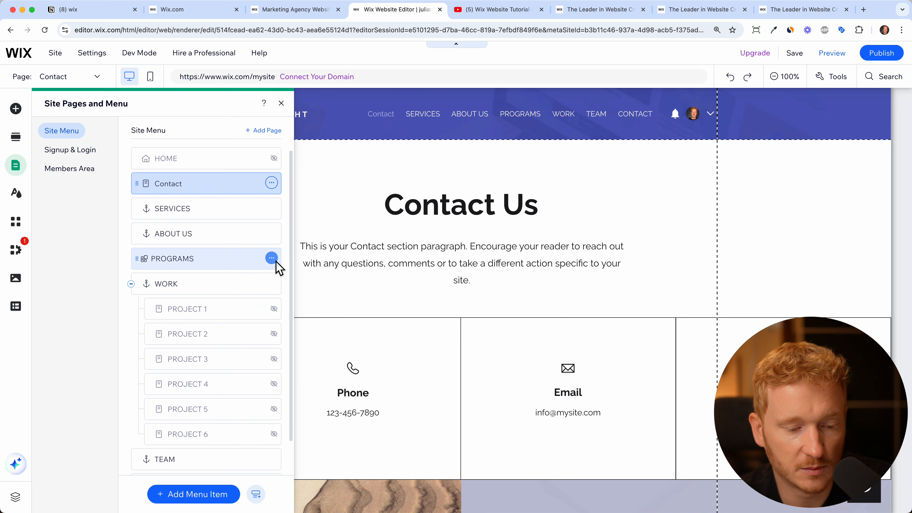
pyautogui.click(271, 258)
pyautogui.click(311, 397)
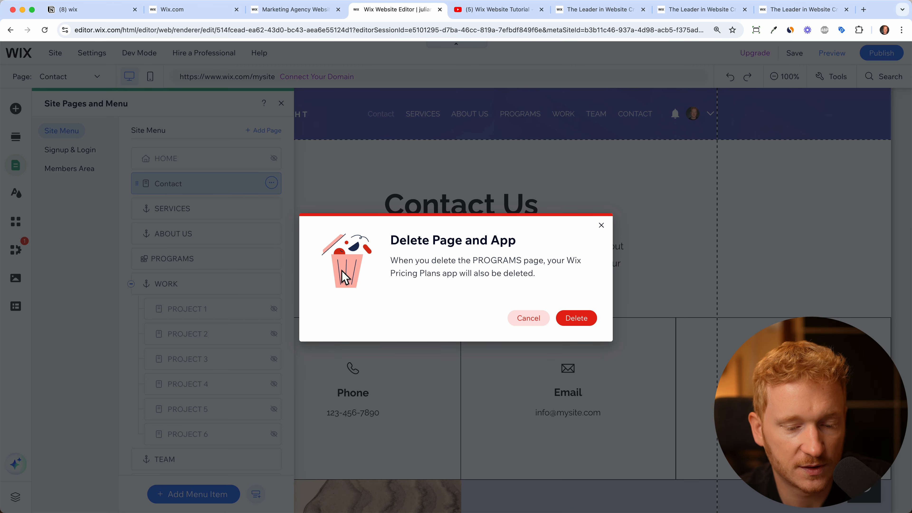
pyautogui.click(577, 318)
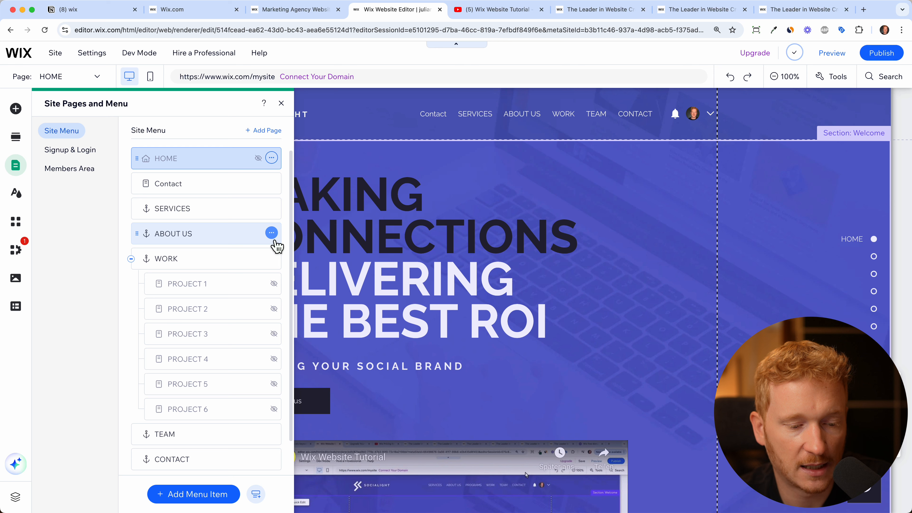
# - Hide ABOUT US from the site menu and return to the HOME page
pyautogui.click(272, 233)
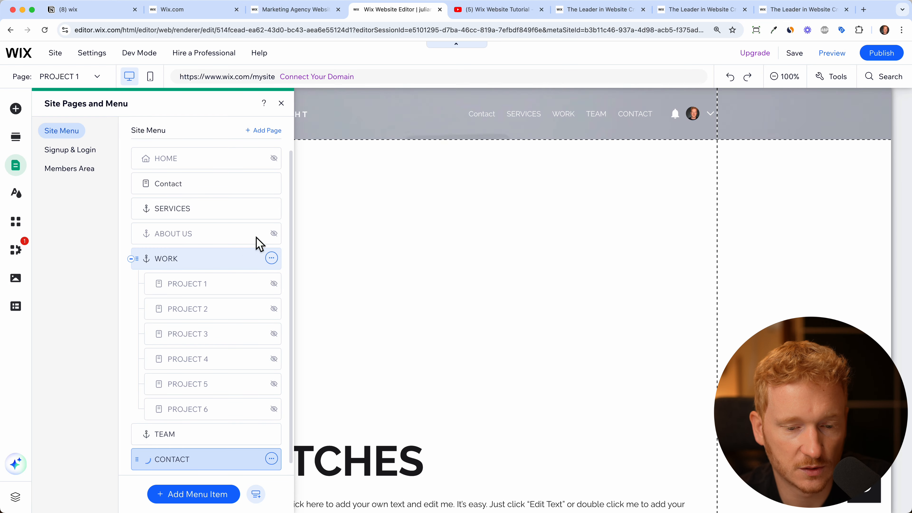
pyautogui.click(257, 158)
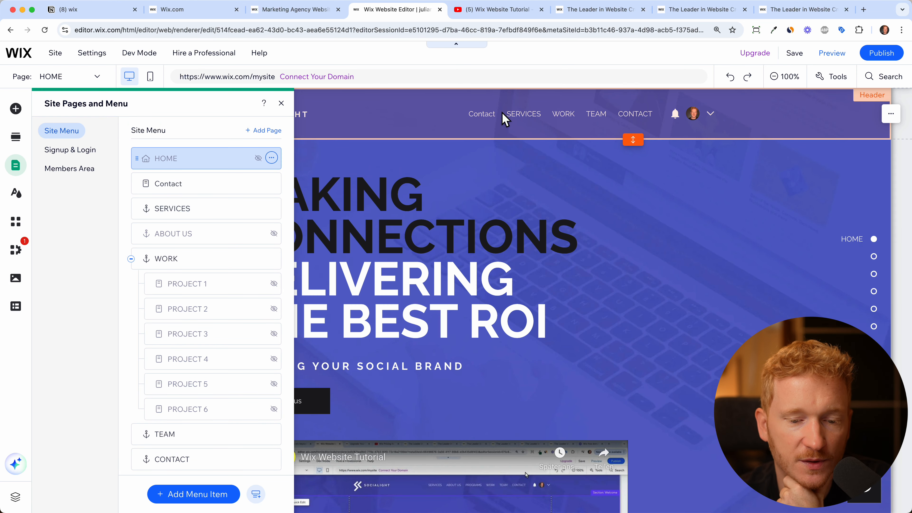
pyautogui.click(282, 104)
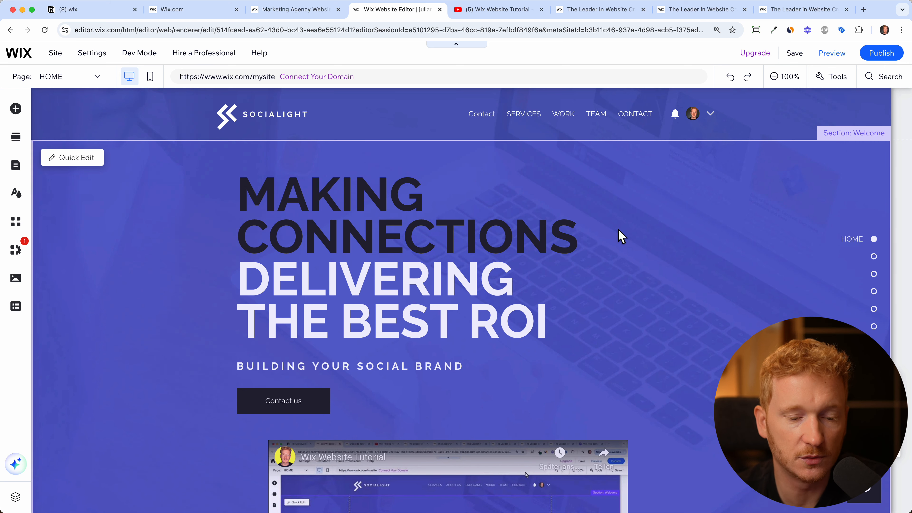
# - Link the home page's "Contact us" button to the Contact page, opening in the current window
pyautogui.scroll(-2, 567, 286)
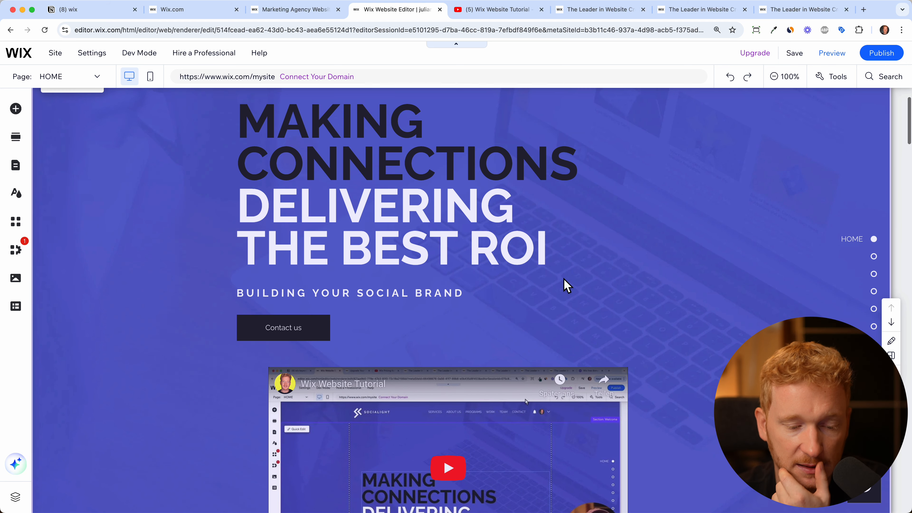
pyautogui.click(289, 330)
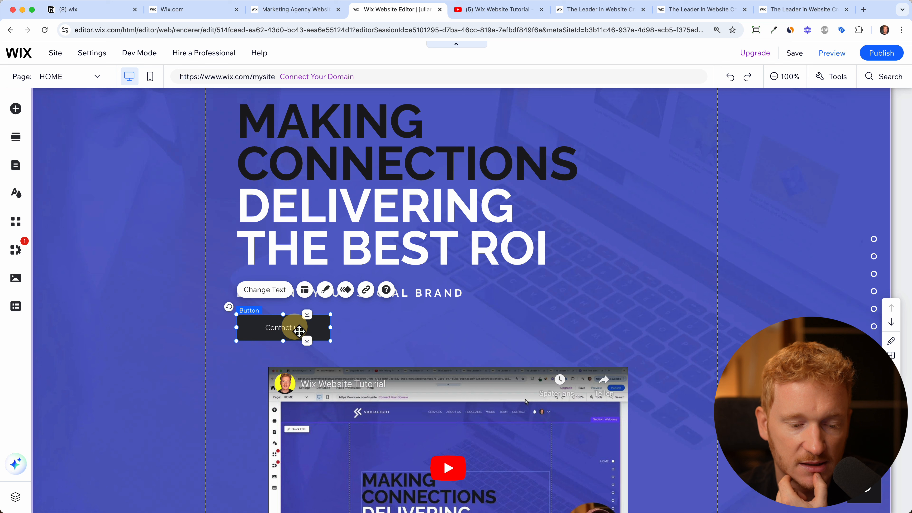
pyautogui.click(367, 291)
pyautogui.click(438, 225)
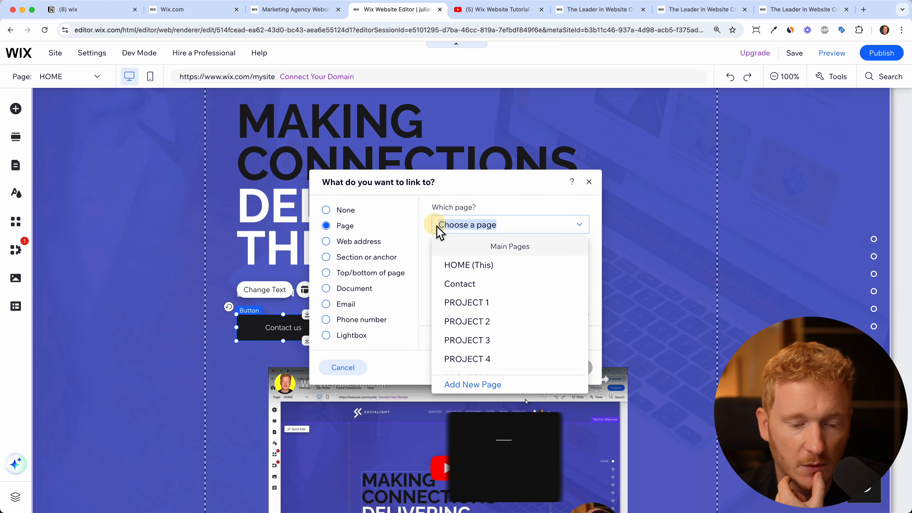
pyautogui.click(462, 284)
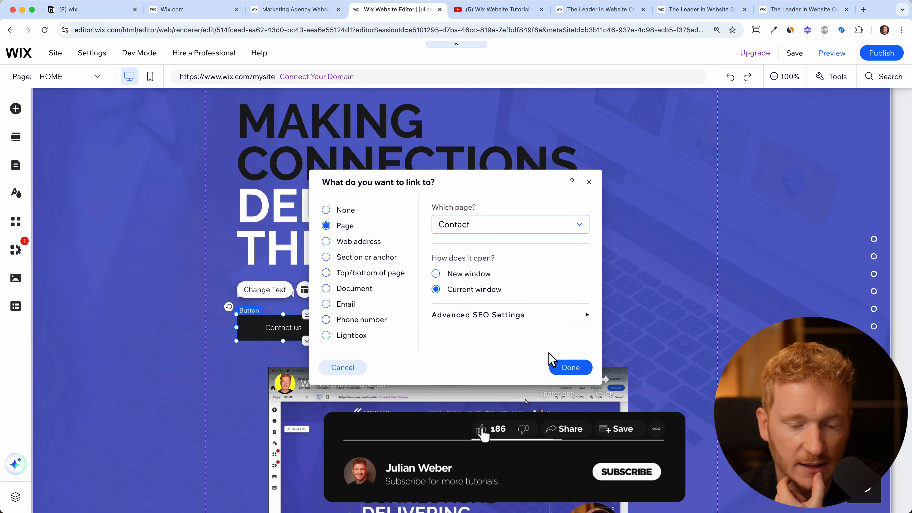
pyautogui.click(569, 368)
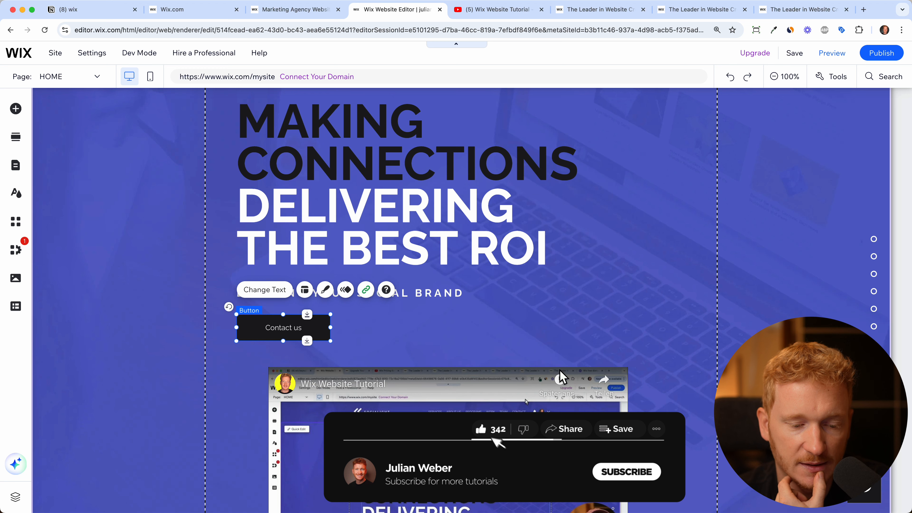
pyautogui.click(368, 292)
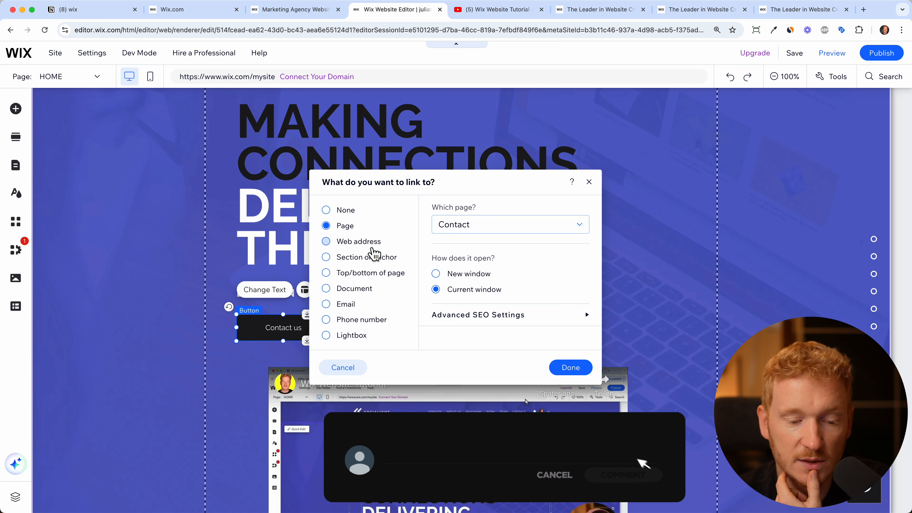
pyautogui.click(372, 248)
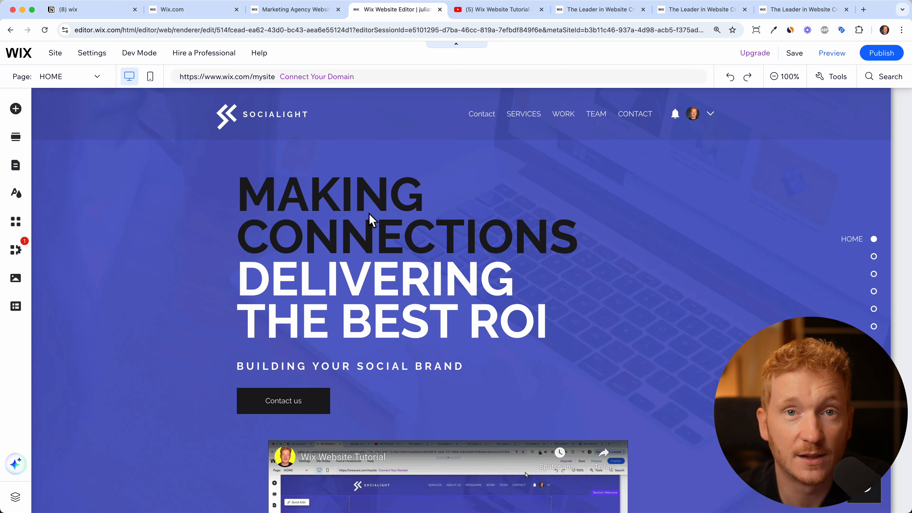
# - Publish the site and test the SERVICES and Contact menu links on the live version
pyautogui.click(888, 66)
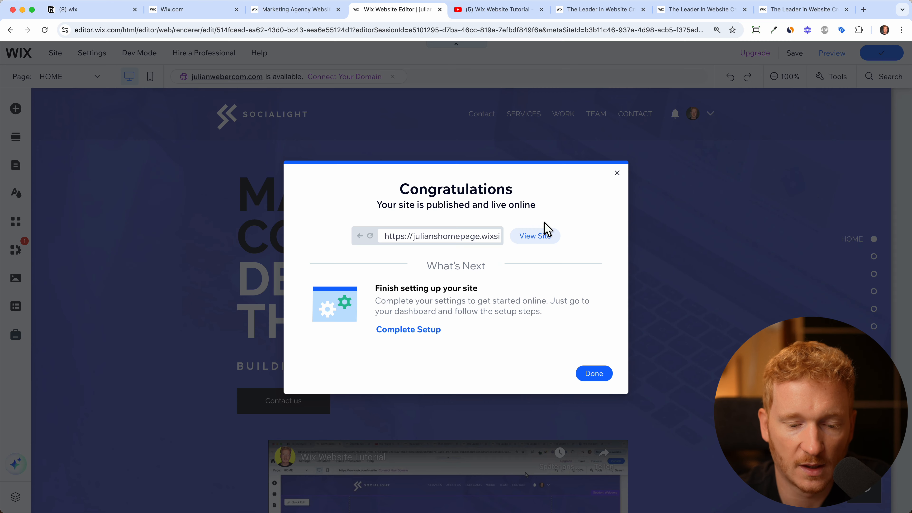
pyautogui.click(548, 245)
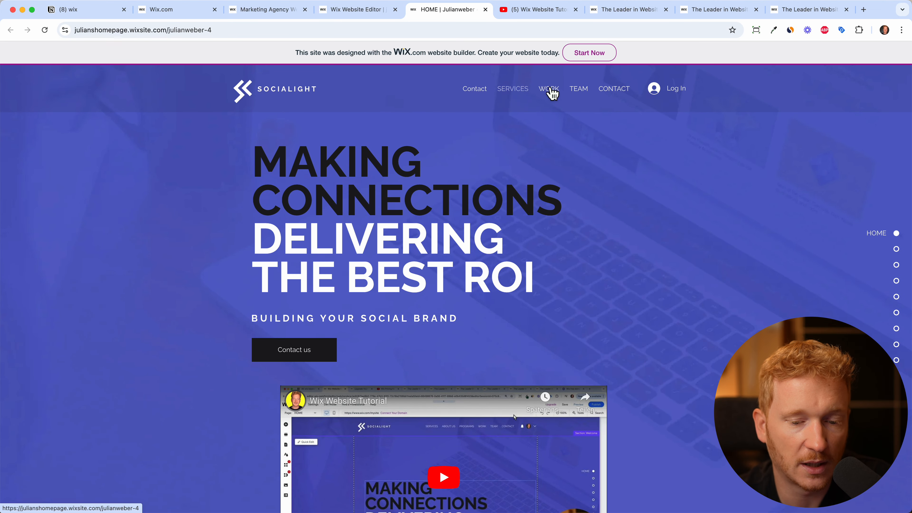
pyautogui.click(521, 88)
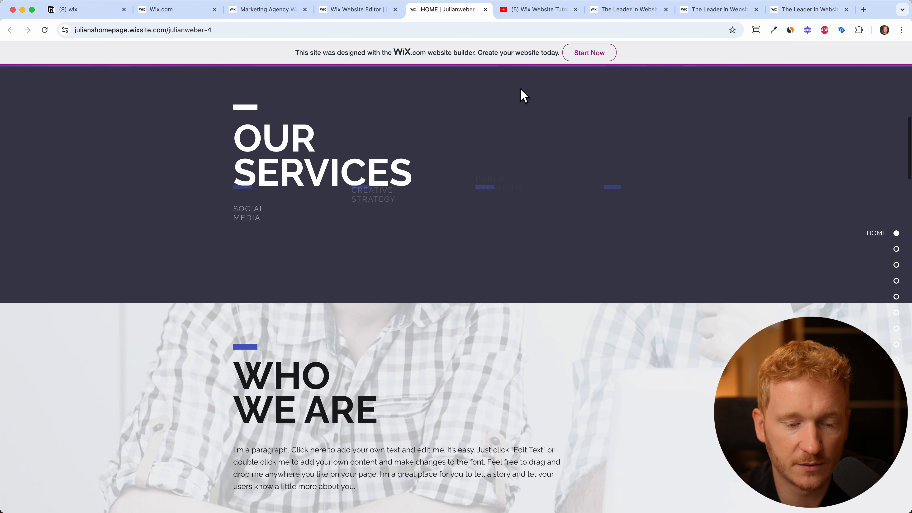
pyautogui.scroll(10, 521, 88)
pyautogui.click(489, 89)
pyautogui.scroll(-10, 606, 257)
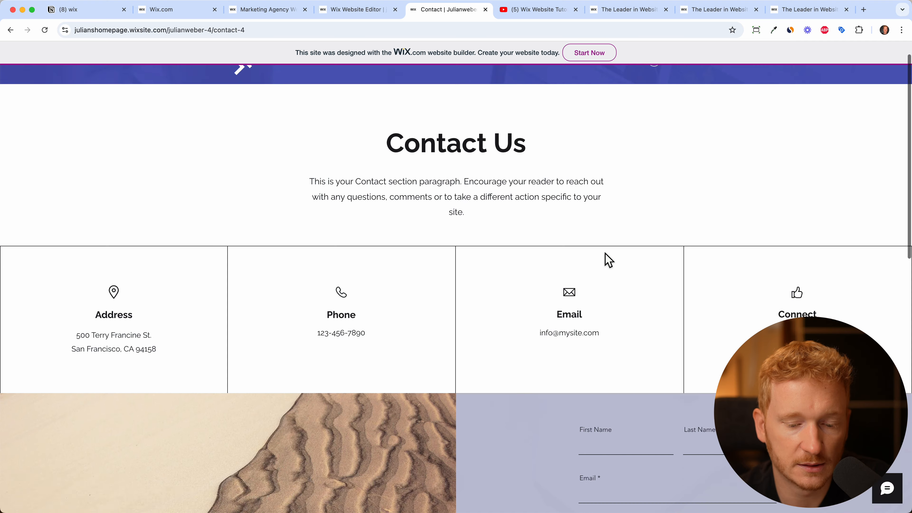
pyautogui.scroll(10, 606, 256)
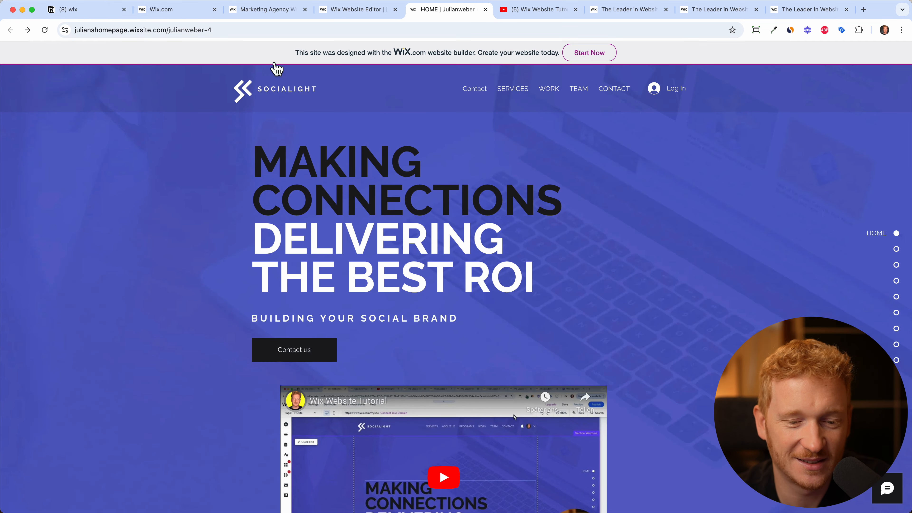
# - Return to the editor, dismiss the publishing and mobile prompts, and preview the site before going back to editing
pyautogui.click(372, 16)
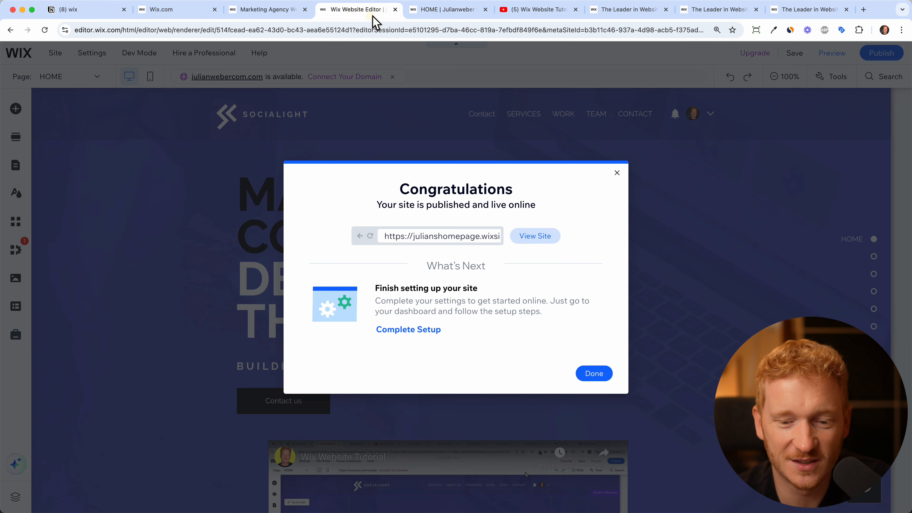
pyautogui.click(619, 174)
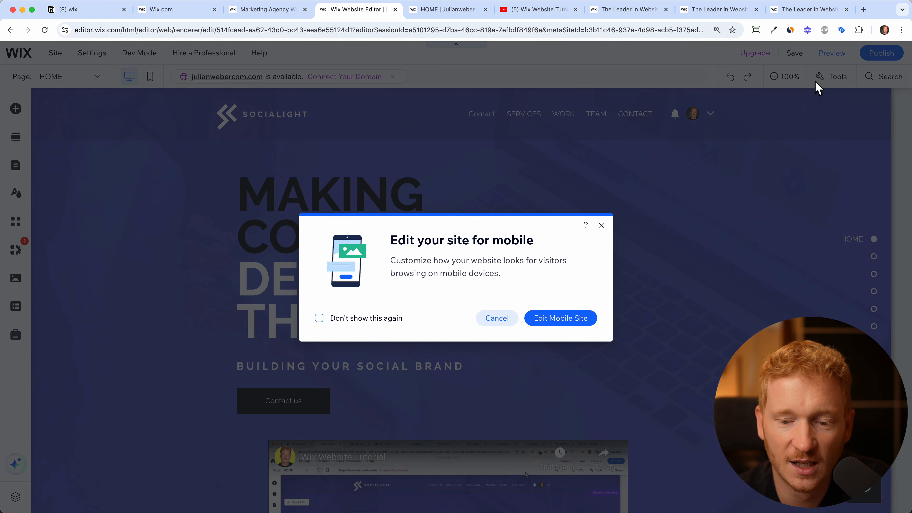
pyautogui.click(602, 225)
pyautogui.click(840, 57)
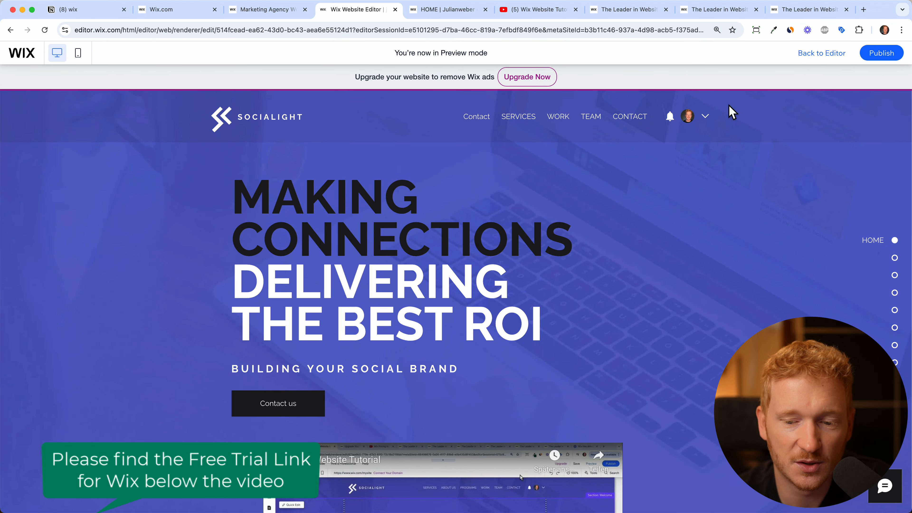
pyautogui.click(840, 55)
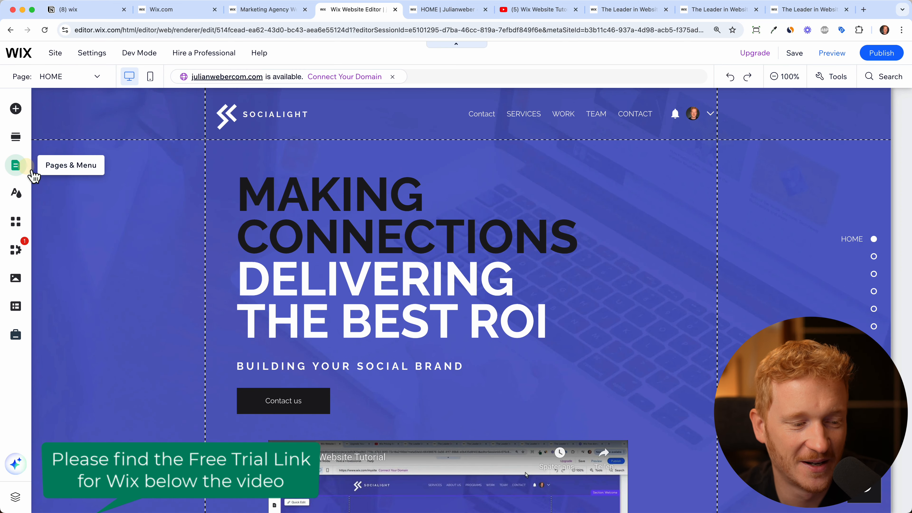
# - Delete the CONTACT anchor item at the end of the site menu
pyautogui.click(22, 169)
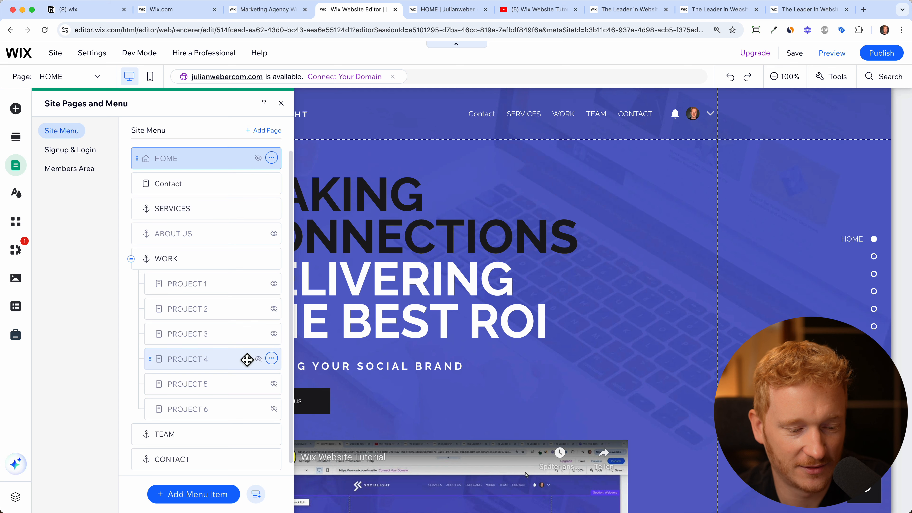
pyautogui.scroll(-1, 253, 395)
pyautogui.click(272, 451)
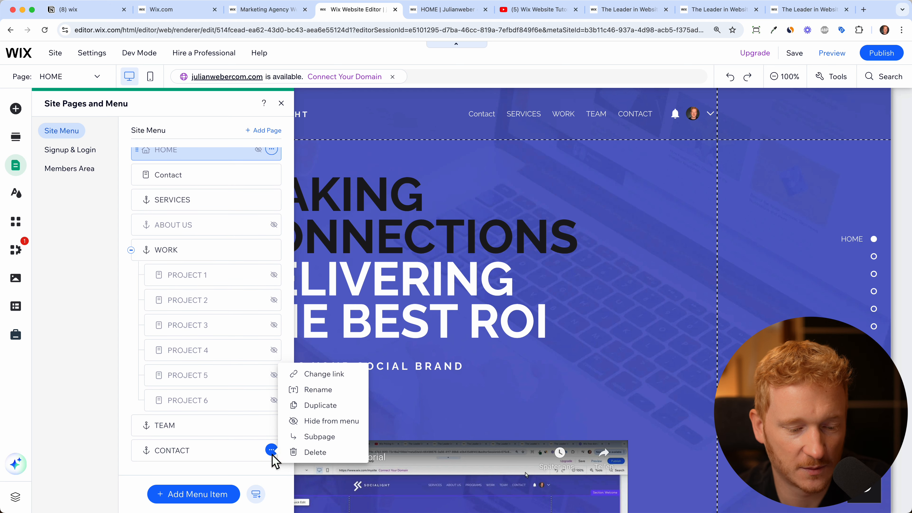
pyautogui.click(308, 453)
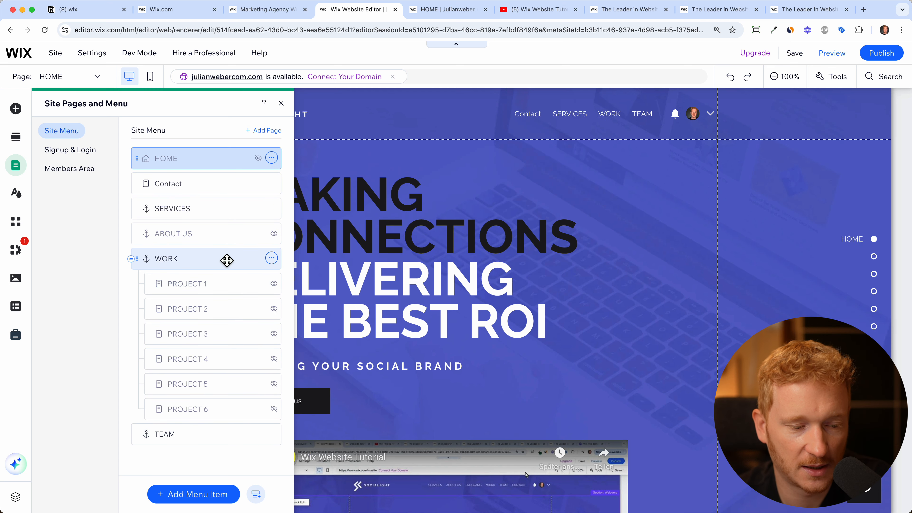
# - Rename the Contact page in the site menu to CONTACT in capital letters and open that page
pyautogui.click(272, 182)
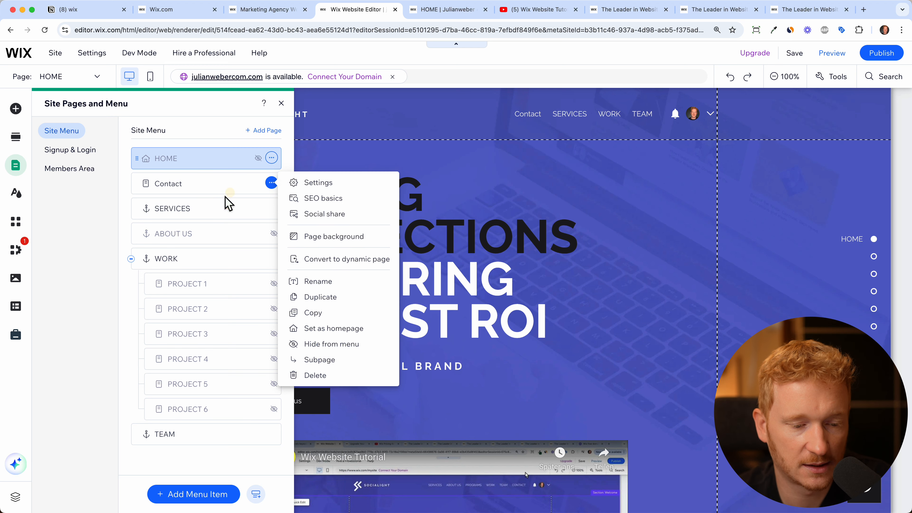
pyautogui.click(322, 285)
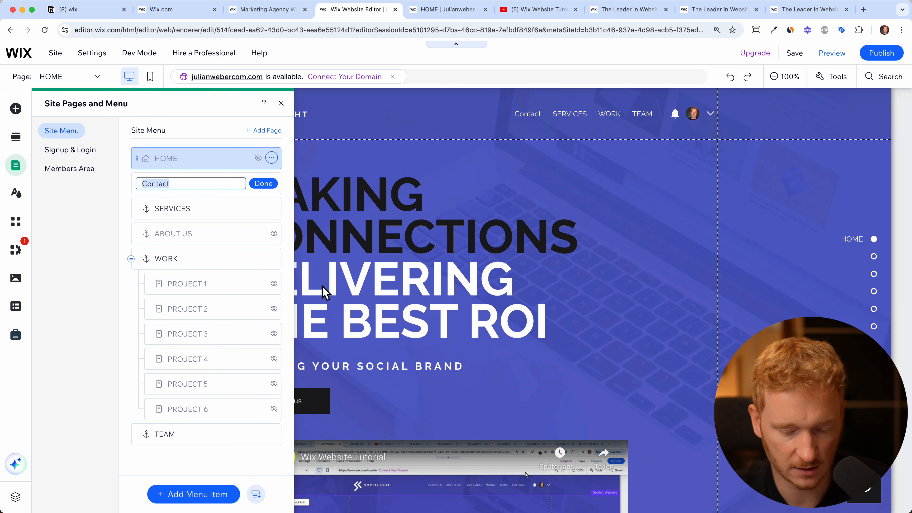
pyautogui.write('CONTSC')
pyautogui.press('BackSpace')
pyautogui.press('BackSpace')
pyautogui.write('ACT')
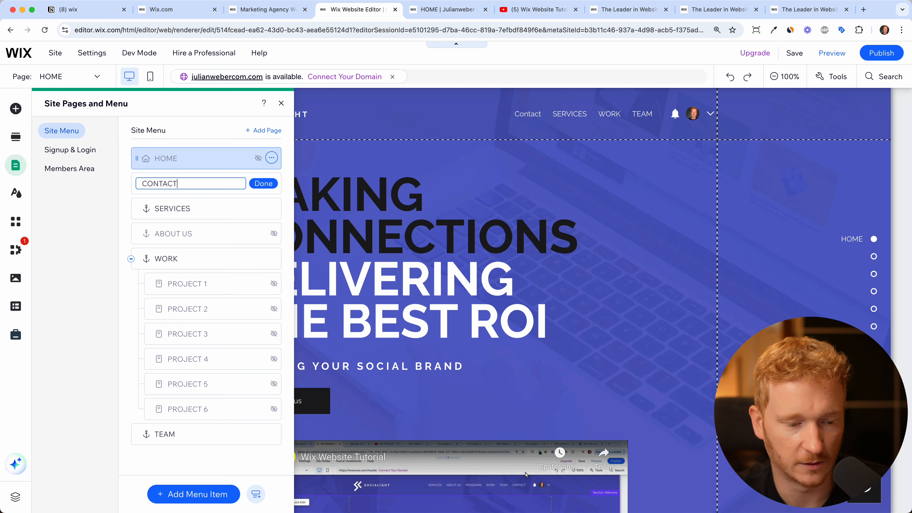
pyautogui.click(270, 185)
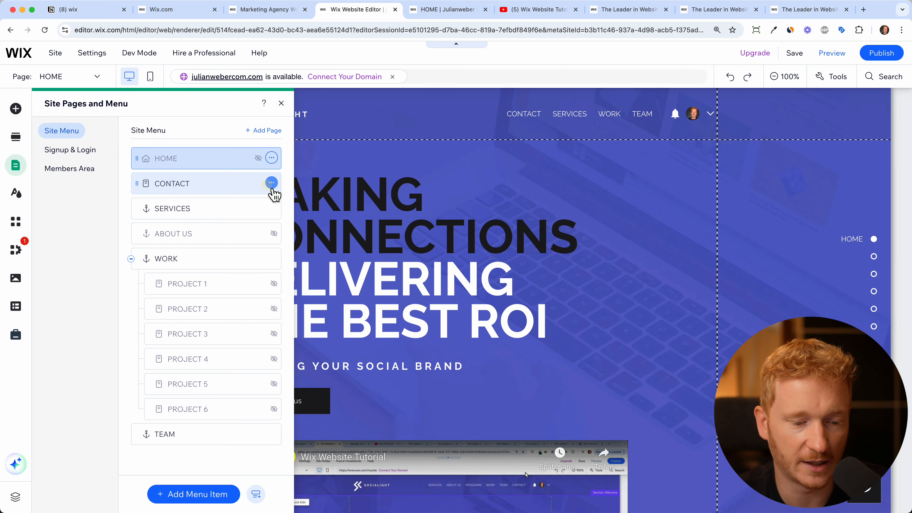
pyautogui.click(273, 192)
# - Republish the site with the revised menu, view the live home page, and return to the editor
pyautogui.click(880, 54)
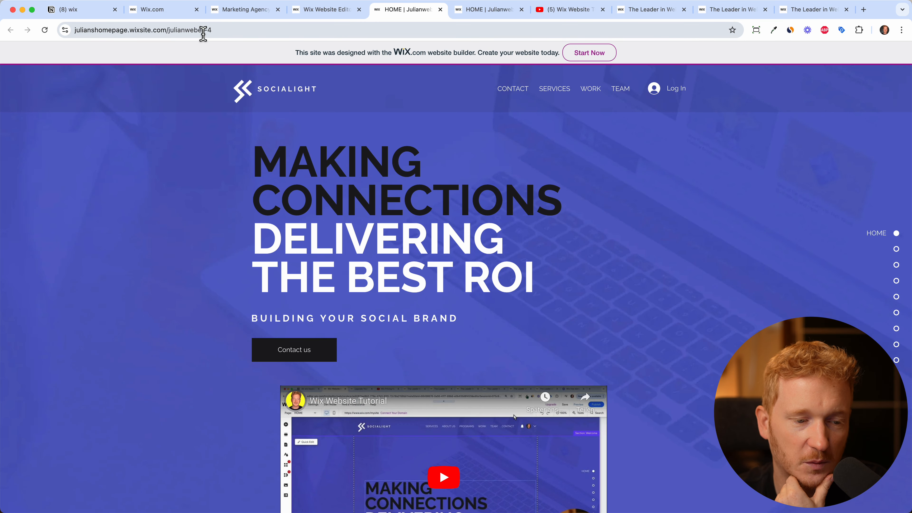
pyautogui.click(328, 10)
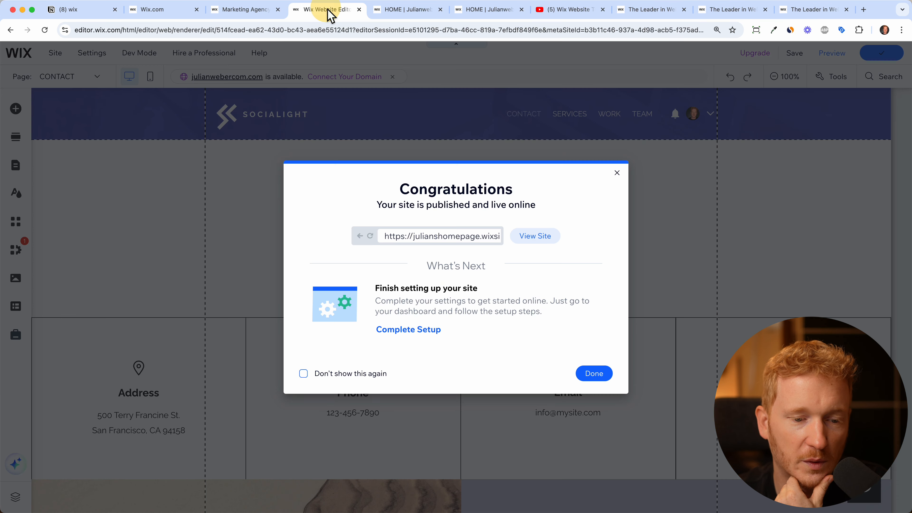
pyautogui.click(617, 173)
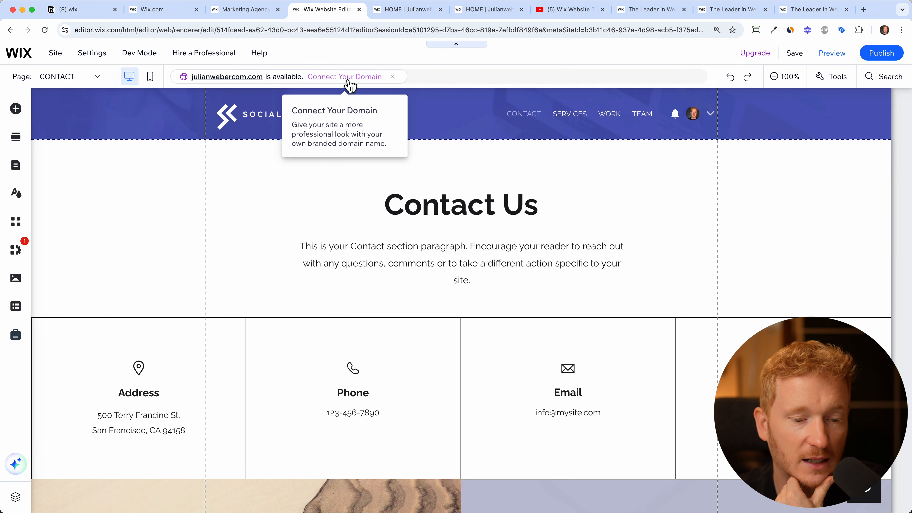
# - Start connecting a domain and check availability of a .com address made of the site owner's full name followed by 123
pyautogui.click(344, 77)
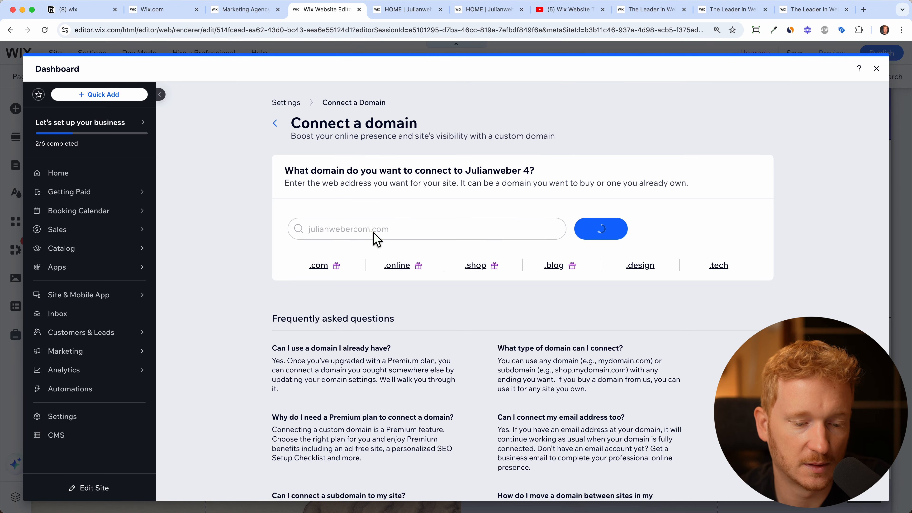
pyautogui.click(370, 230)
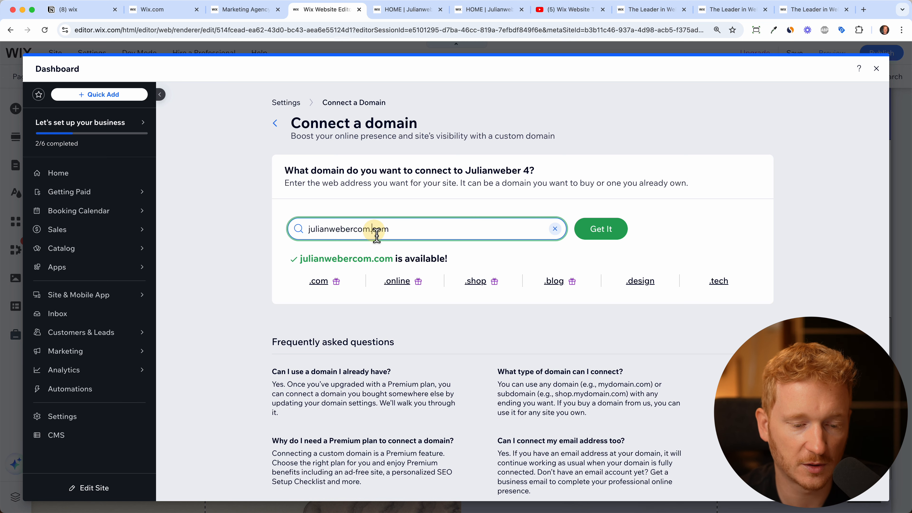
pyautogui.press('BackSpace')
pyautogui.press('BackSpace')
pyautogui.press('BackSpace')
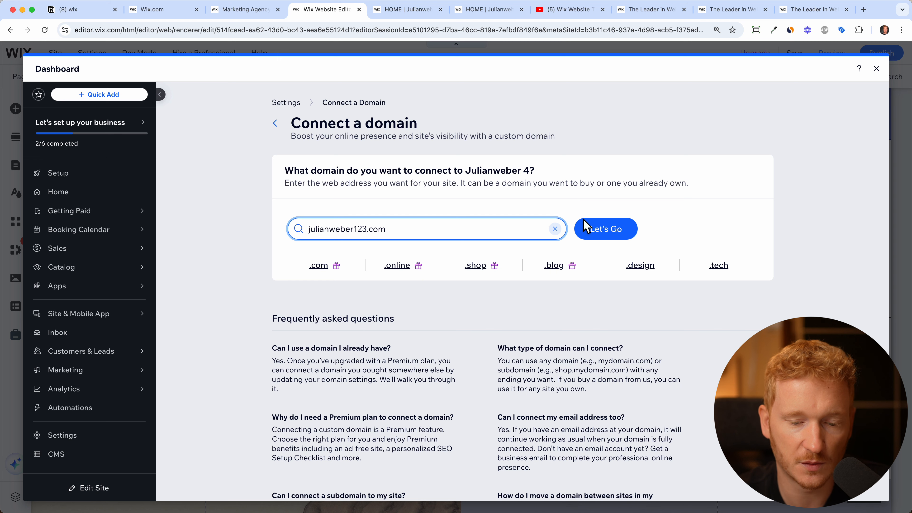
pyautogui.click(607, 234)
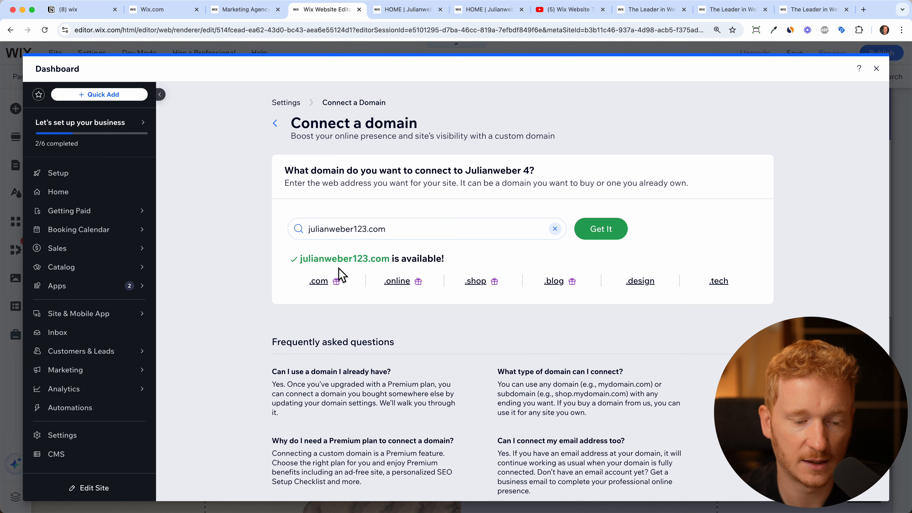
# - Proceed with the domain bundled with a Premium plan and examine the Core plan's "Accept payments" feature
pyautogui.click(613, 235)
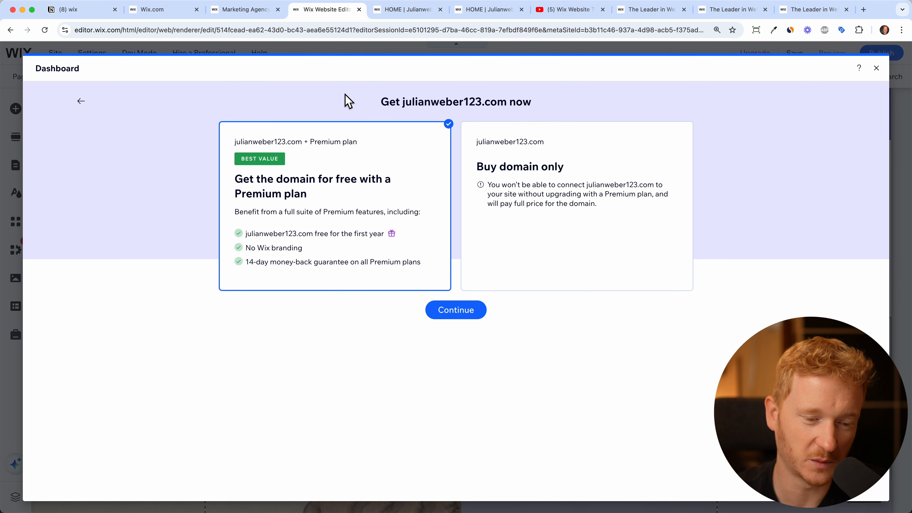
pyautogui.click(456, 311)
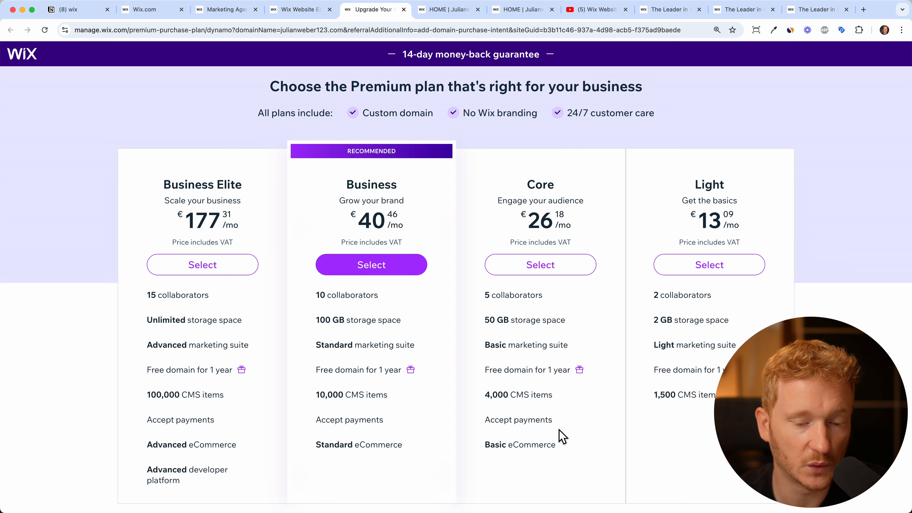
pyautogui.moveTo(552, 419); pyautogui.dragTo(488, 422)
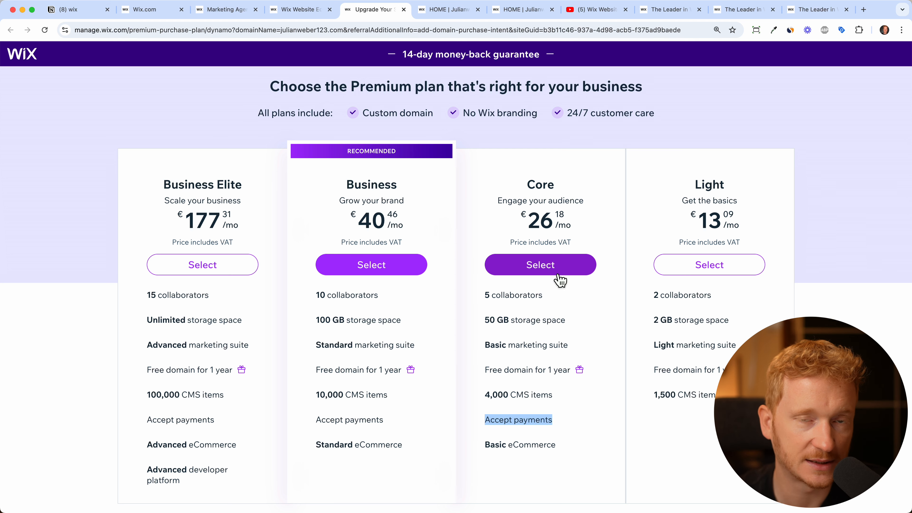